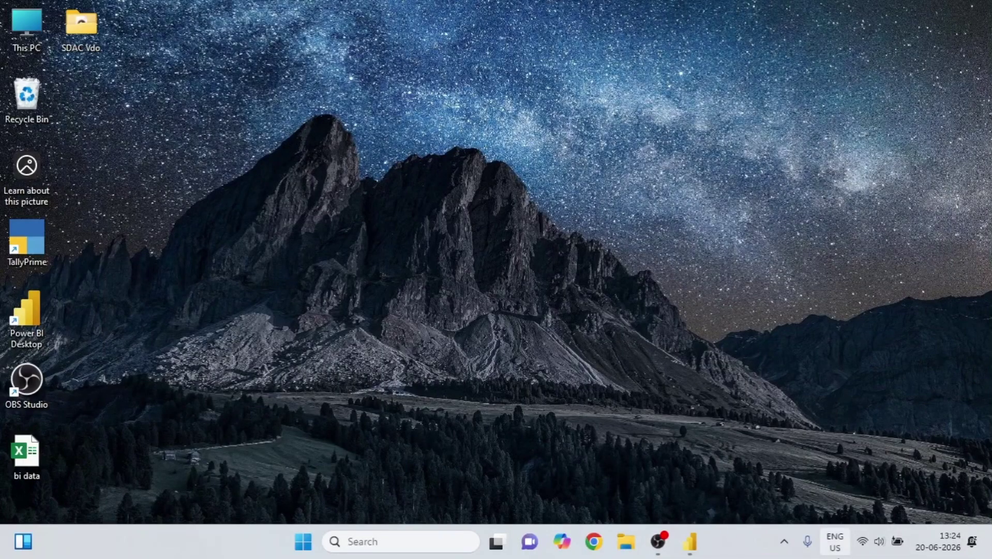
Open Microsoft Store, look up the Power BI Desktop app's page by searching for "power bi desktop", and close the store
left_click(429, 540)
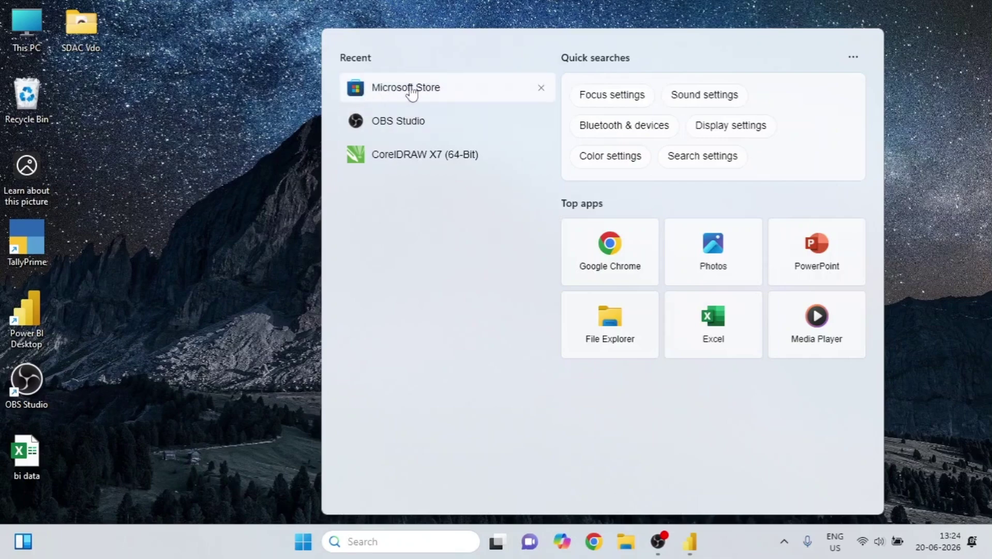
left_click(427, 89)
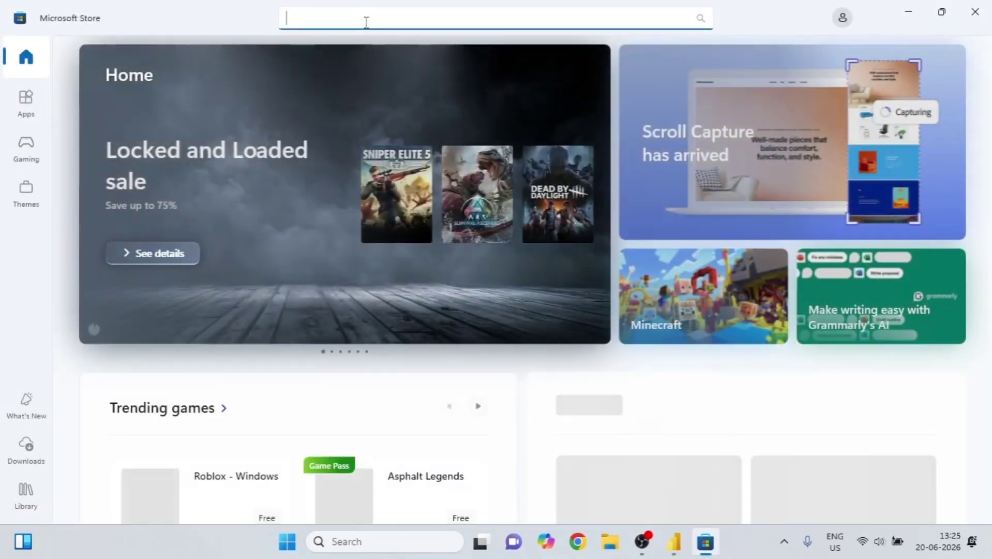
type("power b")
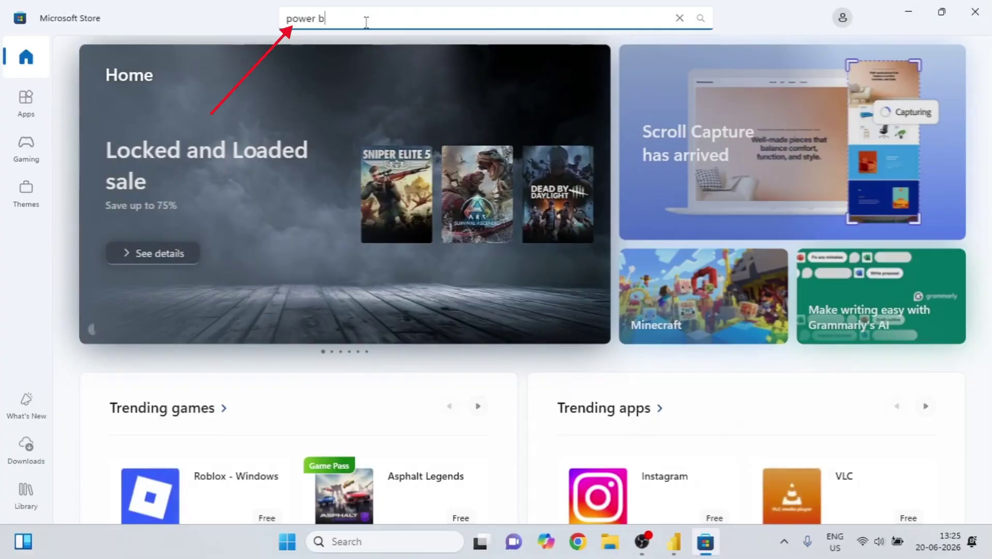
type("i d")
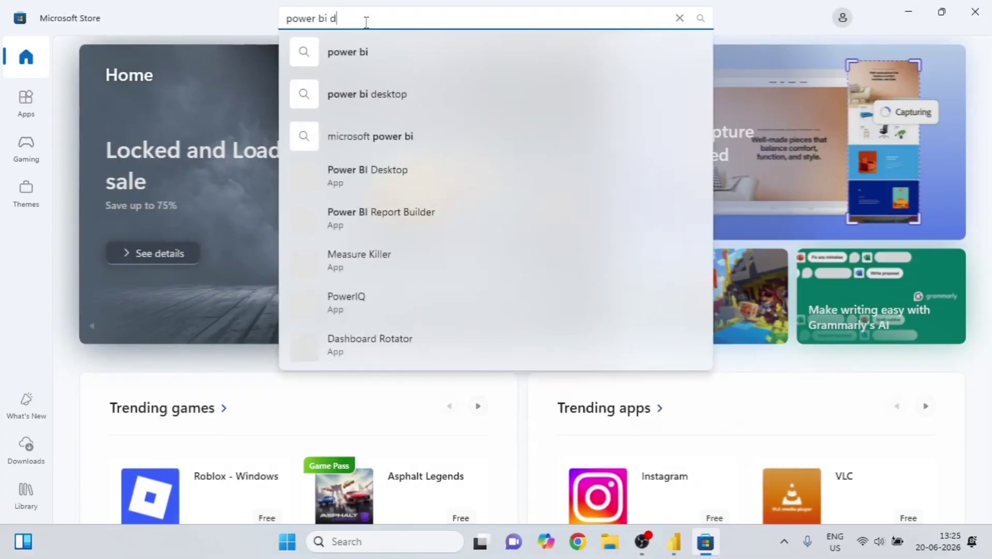
type("esktop")
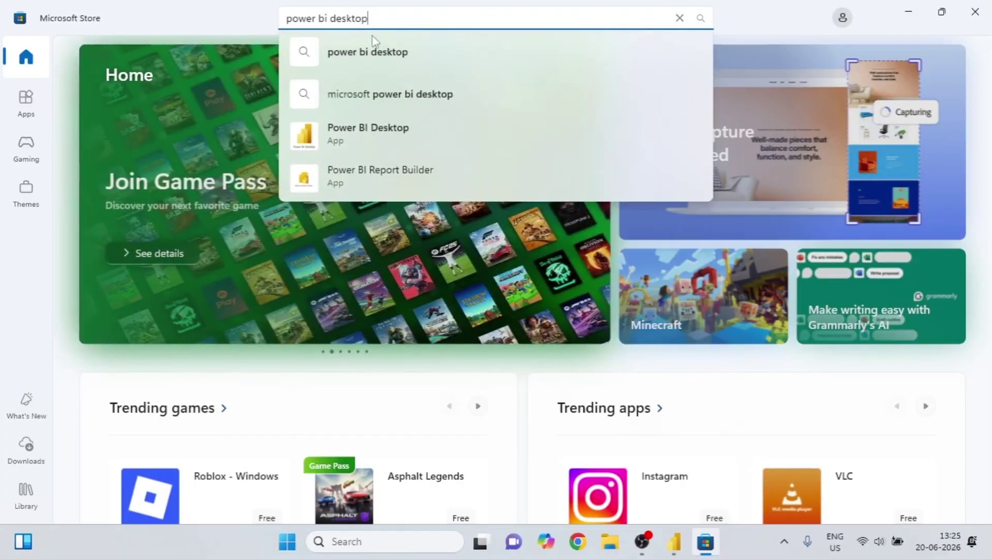
left_click(380, 139)
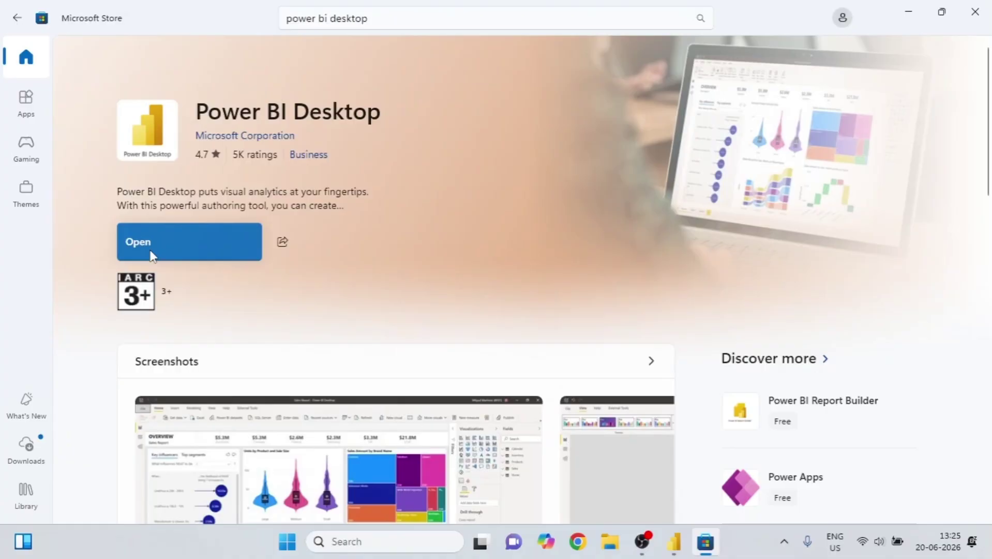
left_click(970, 16)
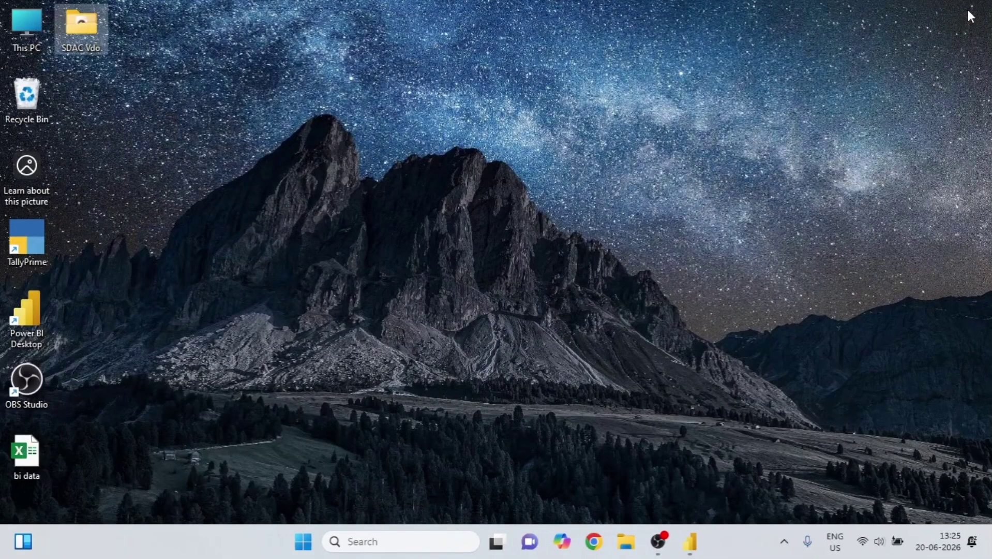
Switch to Google Chrome and search Google for "power bi download"
left_click(594, 542)
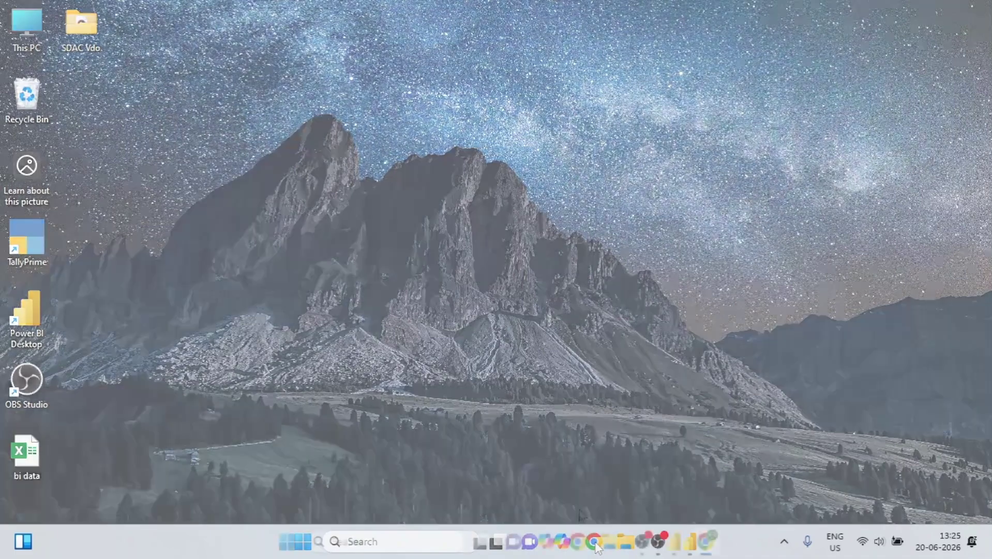
left_click(368, 305)
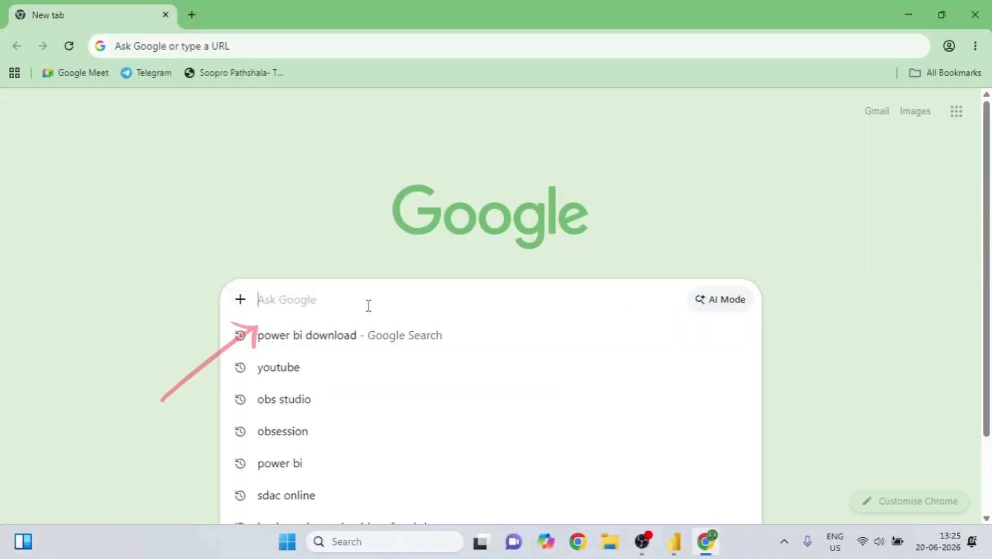
type("power b")
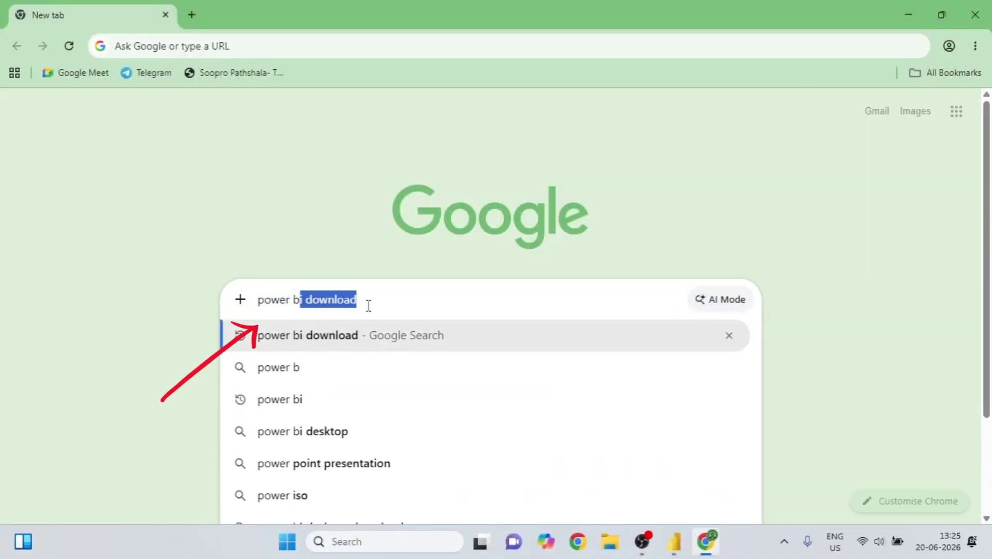
type("i download")
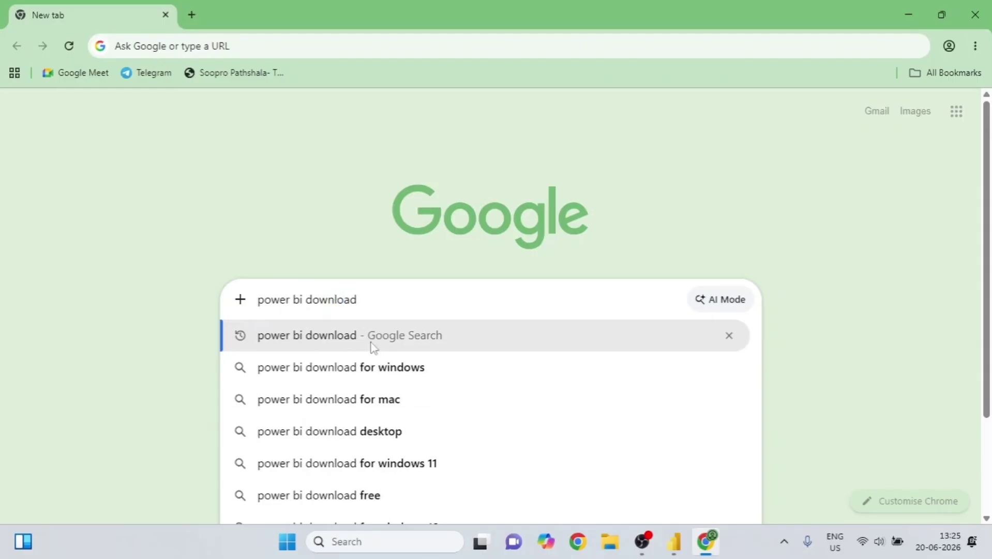
left_click(331, 343)
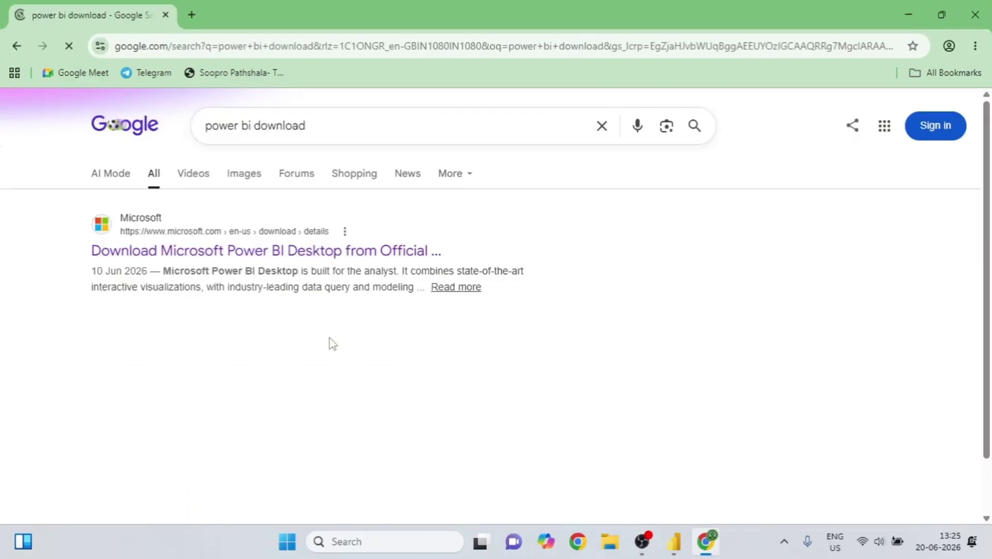
Open Microsoft's official Power BI Desktop download page, review the file details, and download the English installer
left_click_drag(80, 269, 348, 260)
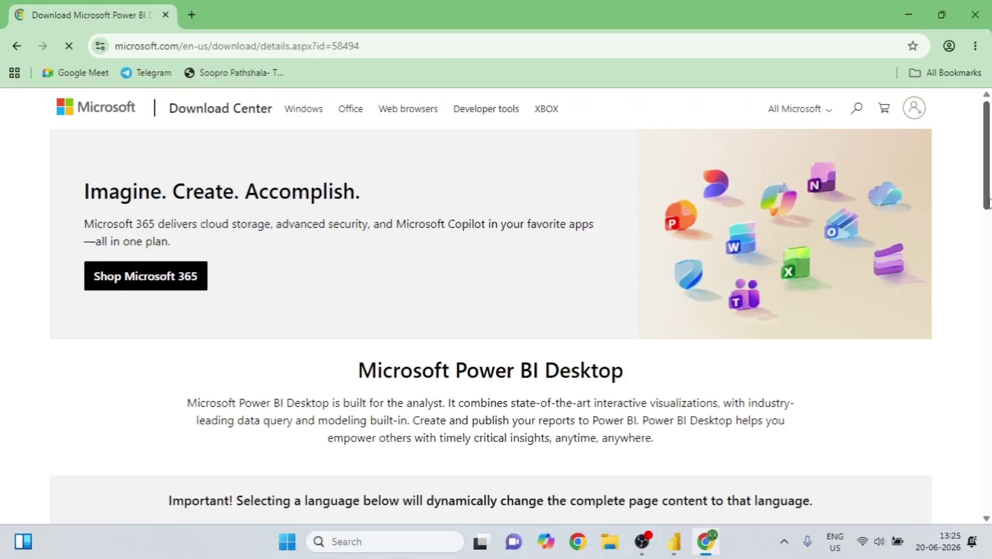
left_click_drag(988, 202, 987, 285)
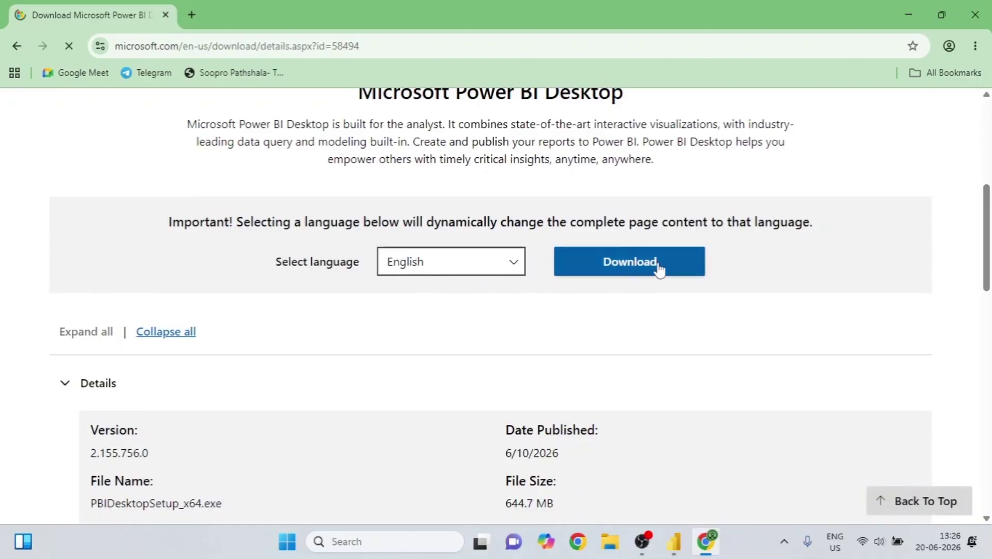
left_click_drag(987, 266, 989, 297)
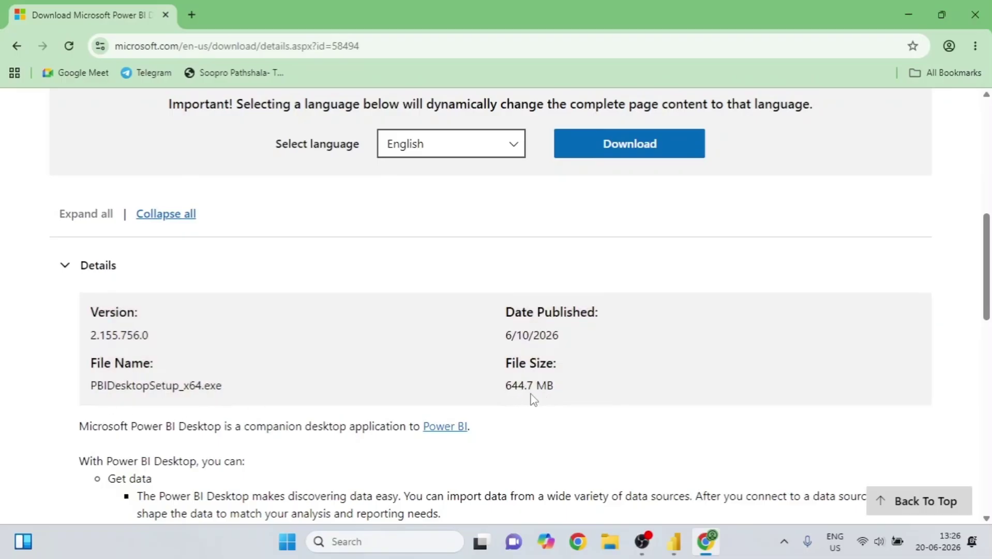
left_click(670, 158)
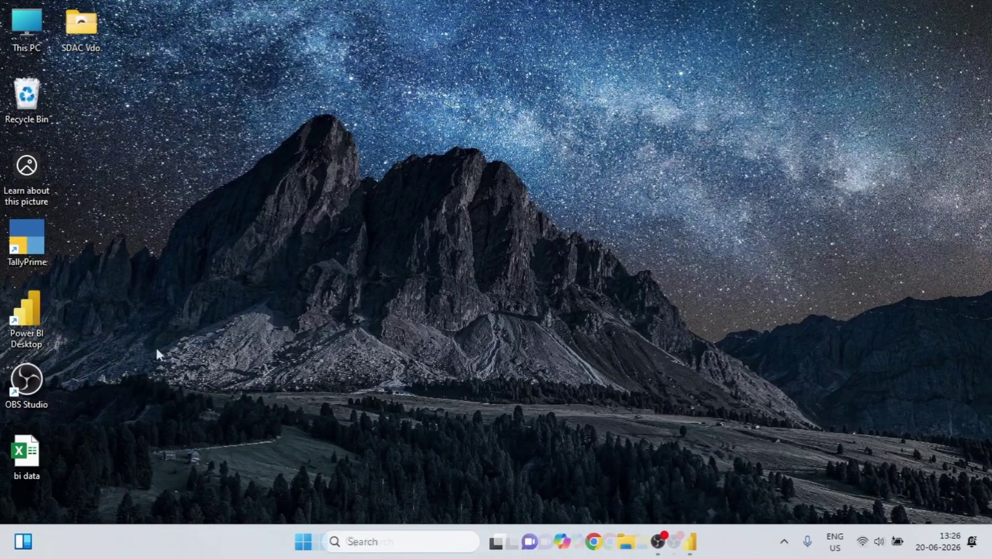
Switch to Power BI Desktop and start a blank report
double_click(28, 321)
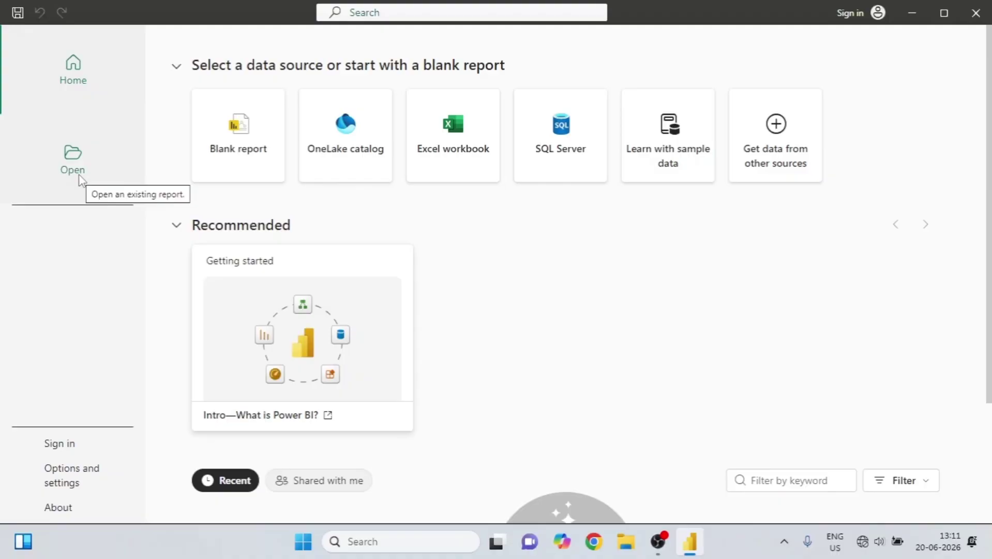
left_click(79, 453)
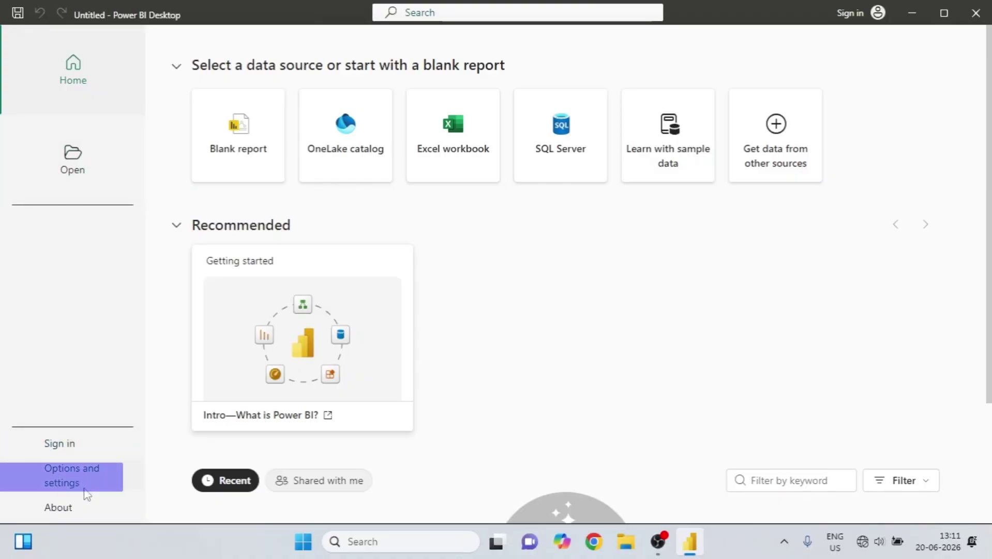
left_click(59, 509)
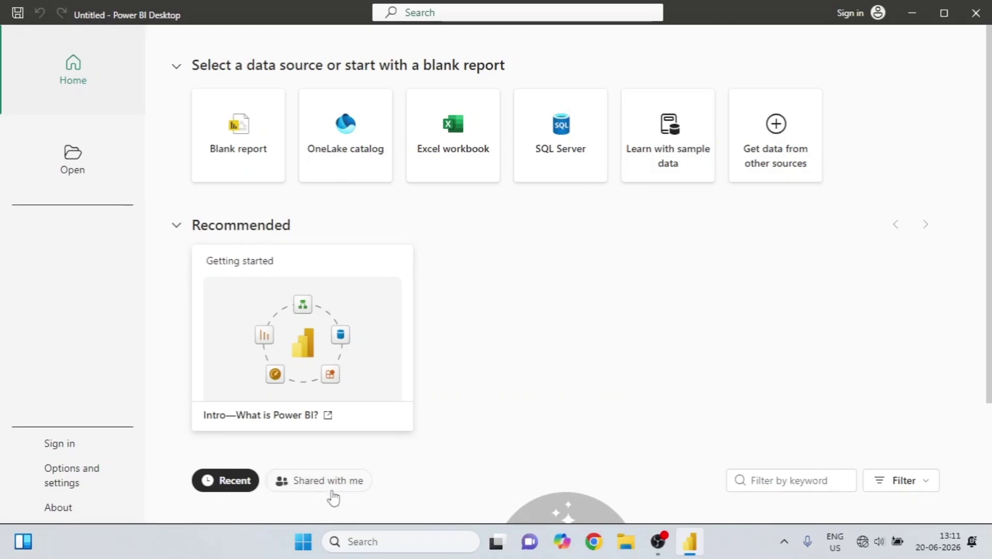
left_click(222, 161)
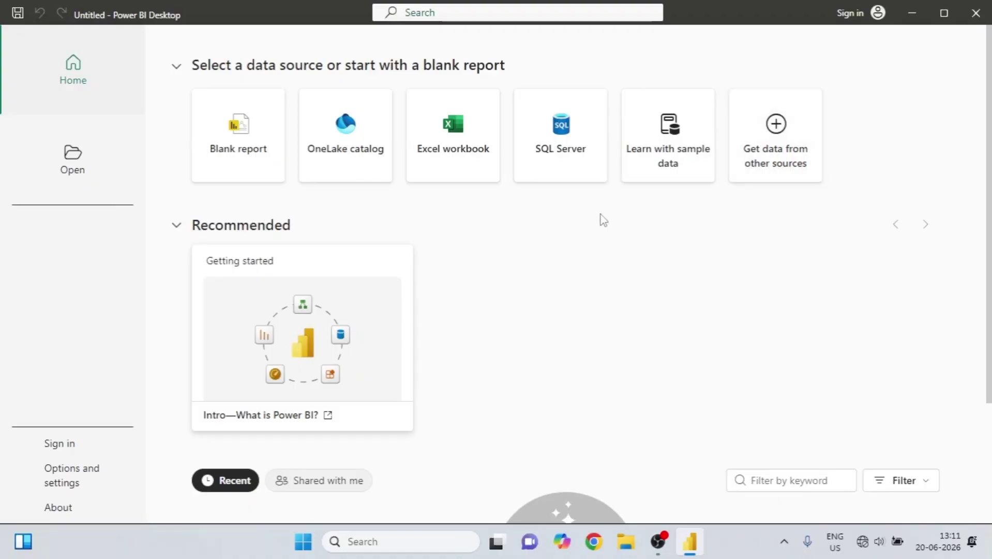
left_click(235, 136)
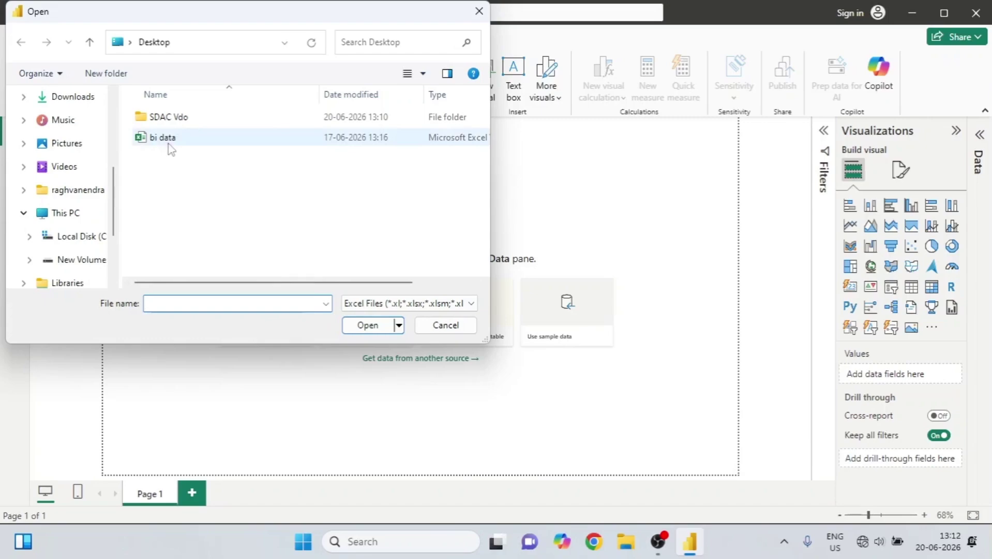
Import the "bi data" Excel workbook from the Desktop folder, loading both Table1 and Sheet1 into the report
left_click(171, 147)
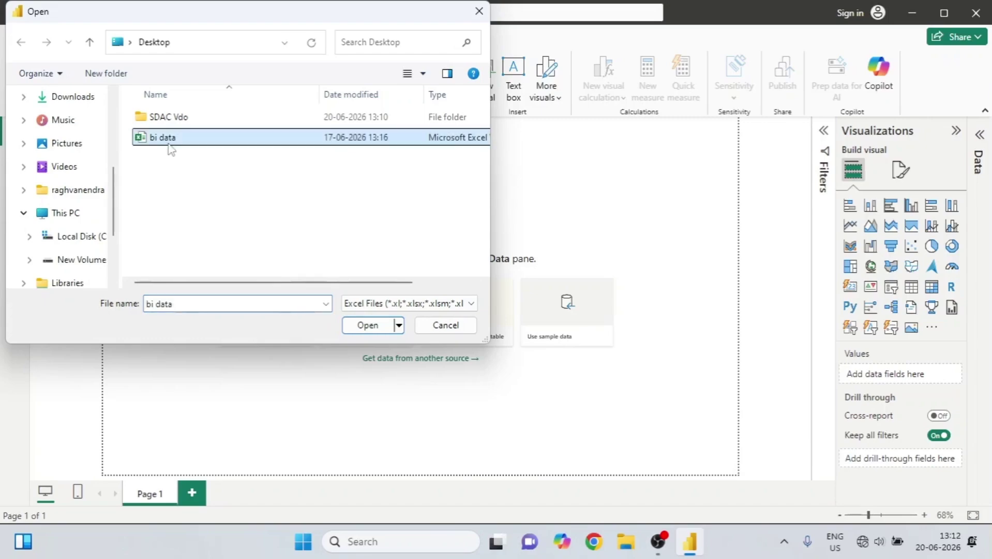
left_click(357, 327)
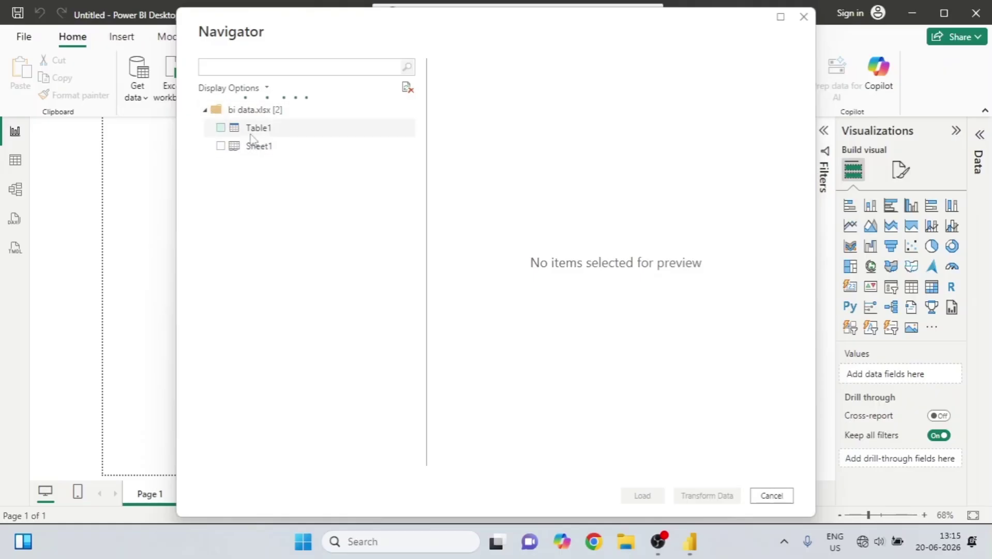
left_click(221, 127)
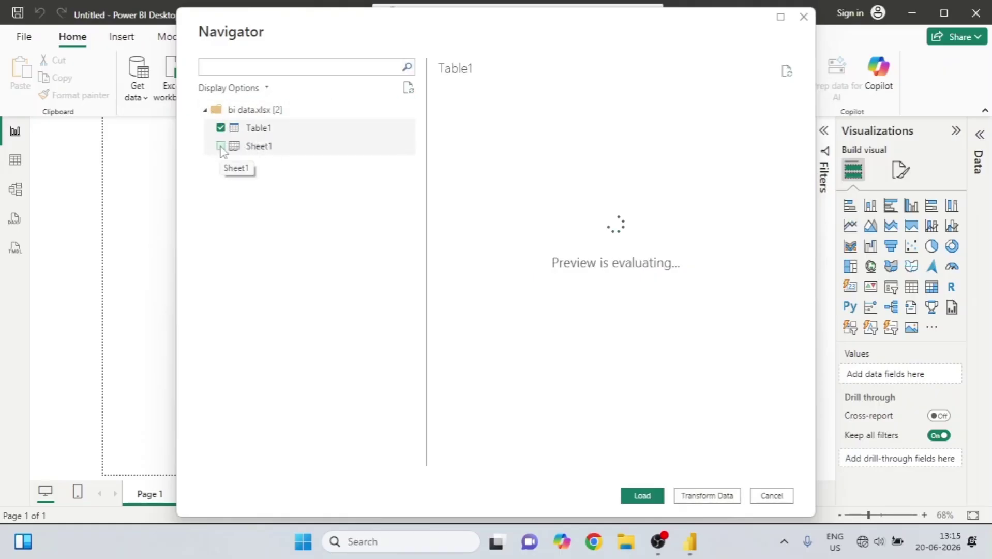
left_click(220, 147)
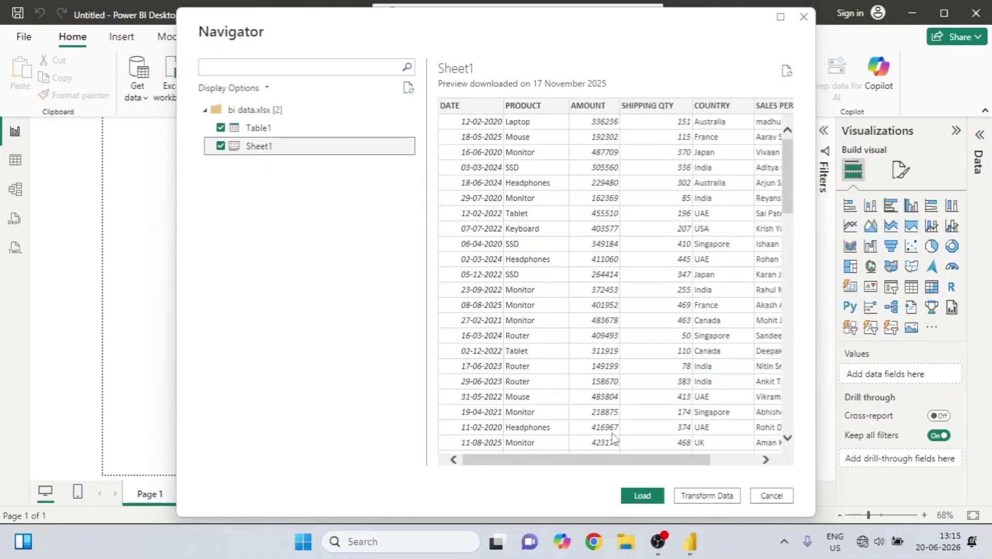
left_click_drag(621, 460, 628, 462)
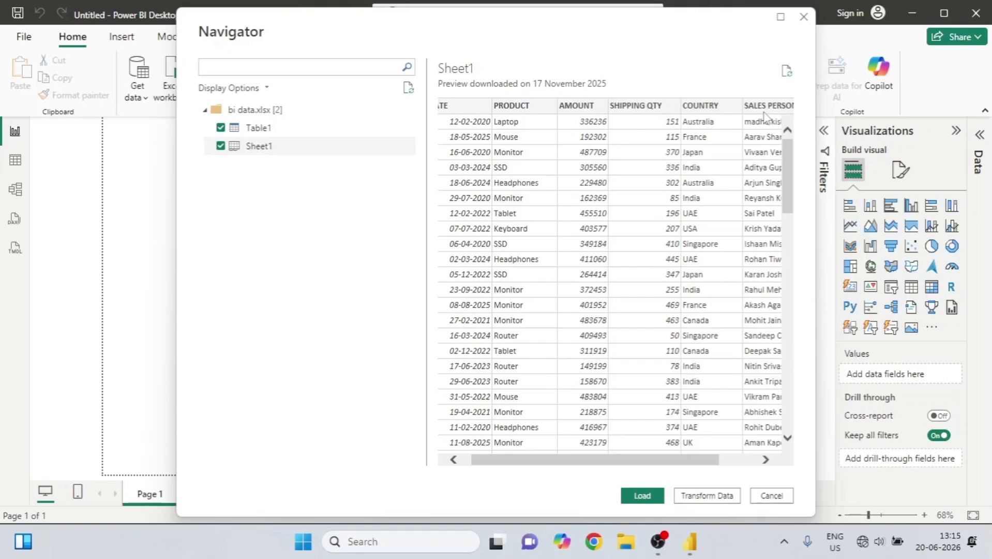
left_click_drag(788, 164, 788, 380)
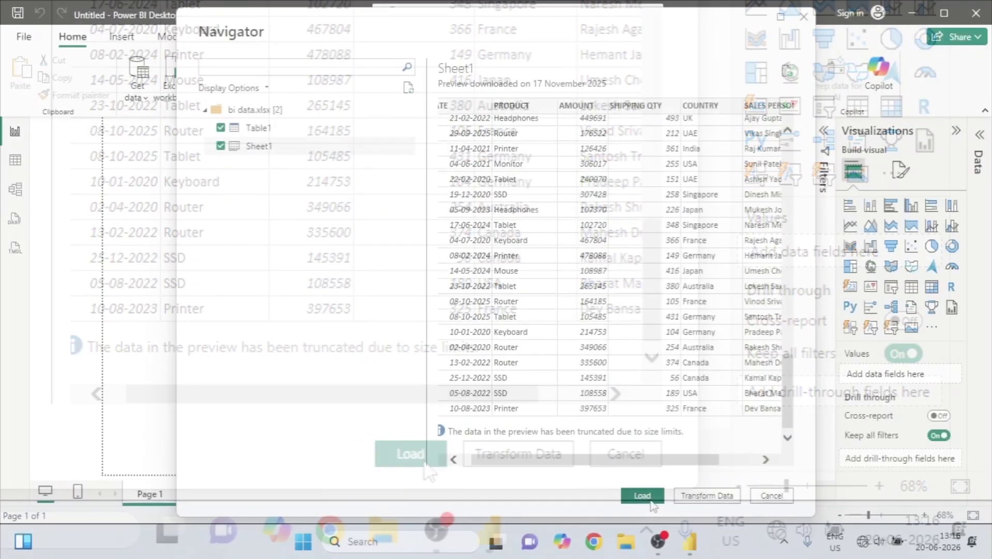
left_click(652, 504)
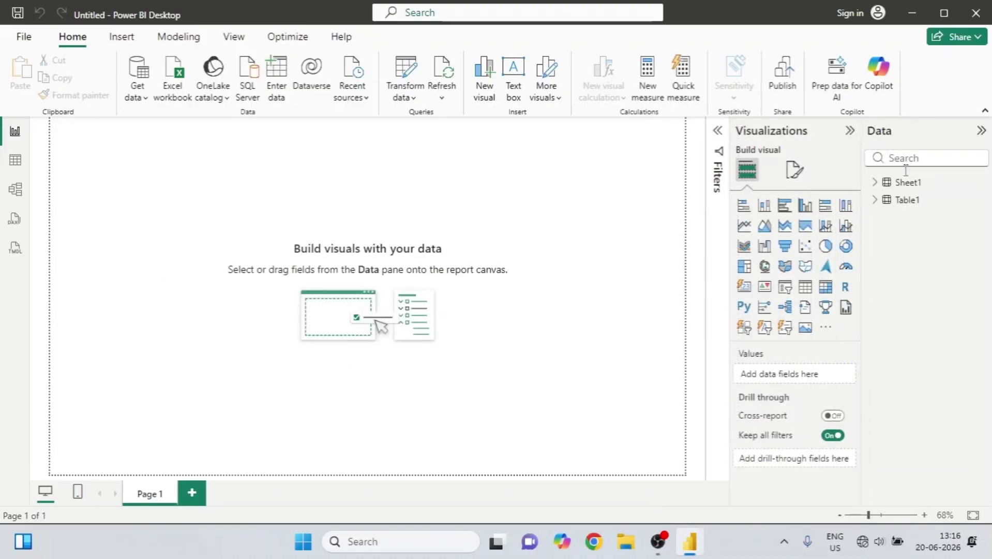
Expand the Sheet1 fields, add a donut chart to Page 1, and move it to the middle of the canvas
left_click(875, 184)
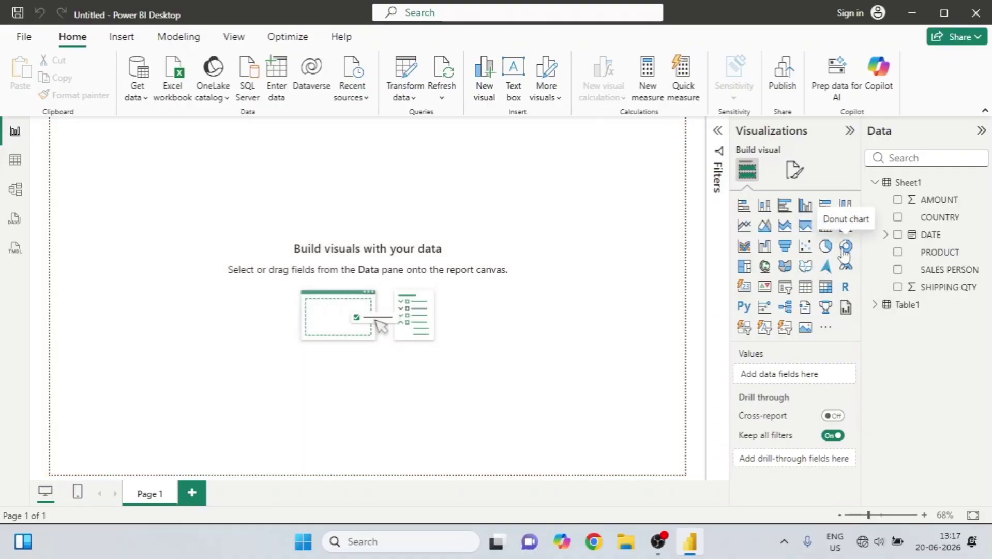
left_click(845, 247)
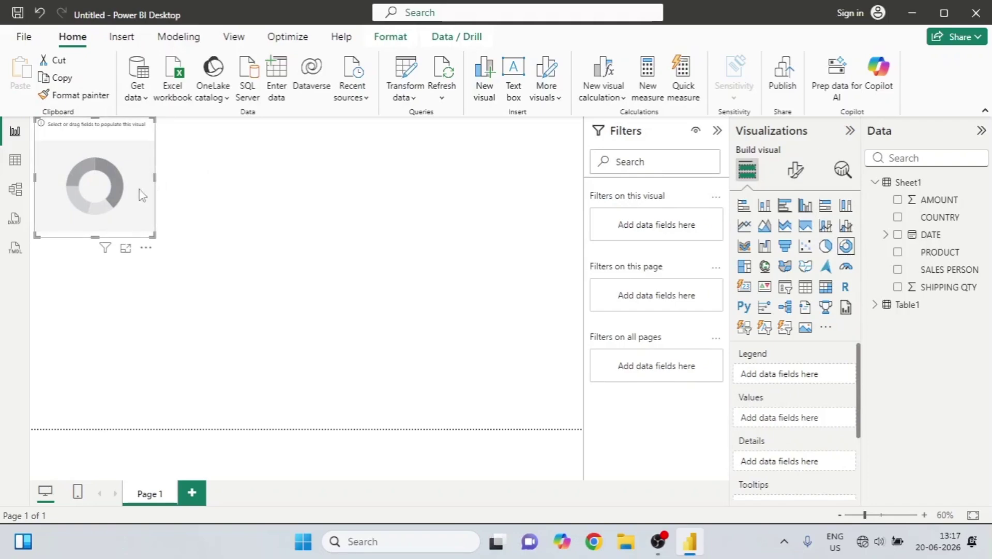
left_click_drag(141, 195, 370, 273)
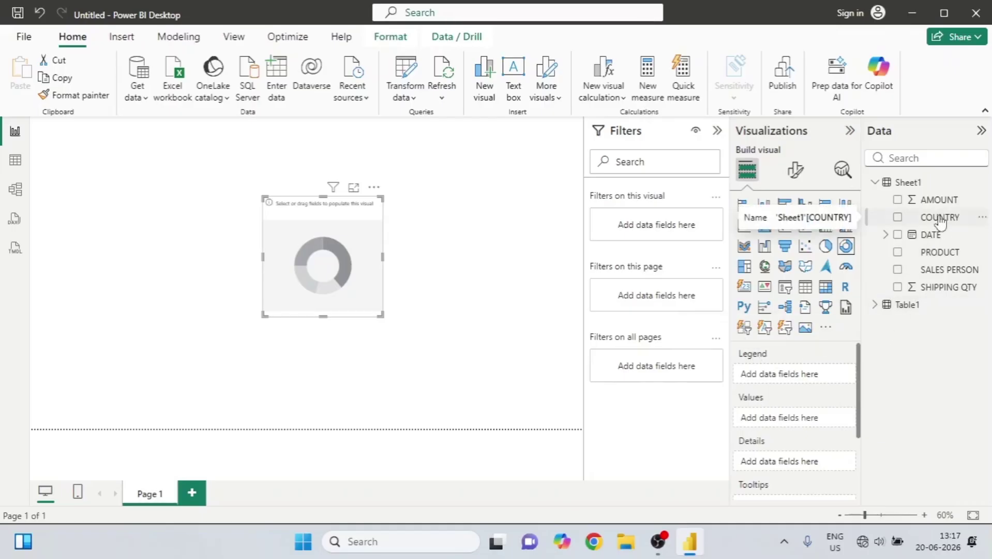
Assign COUNTRY as the donut chart's legend and SHIPPING QTY as its values, and enlarge the chart to roughly double its width
left_click_drag(940, 222, 800, 375)
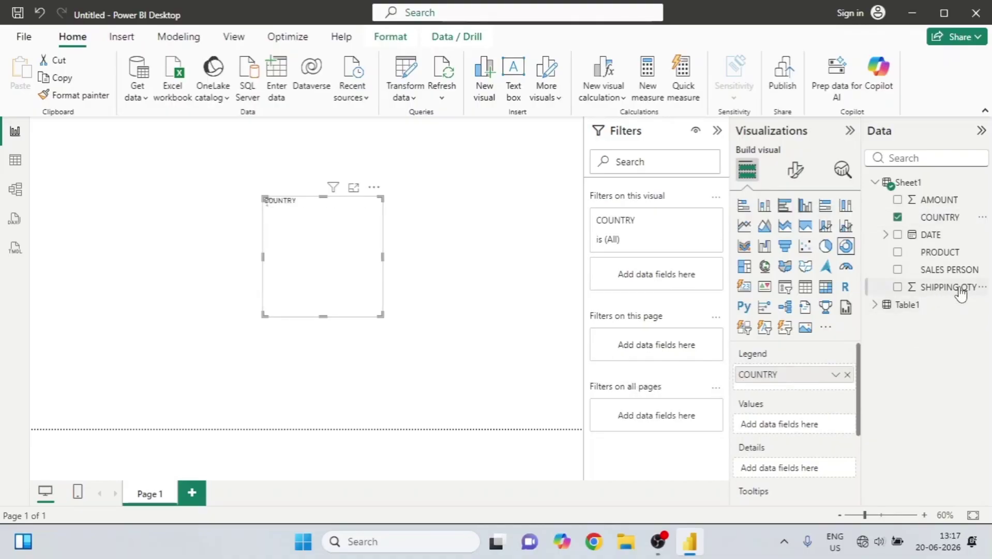
left_click_drag(953, 293, 816, 424)
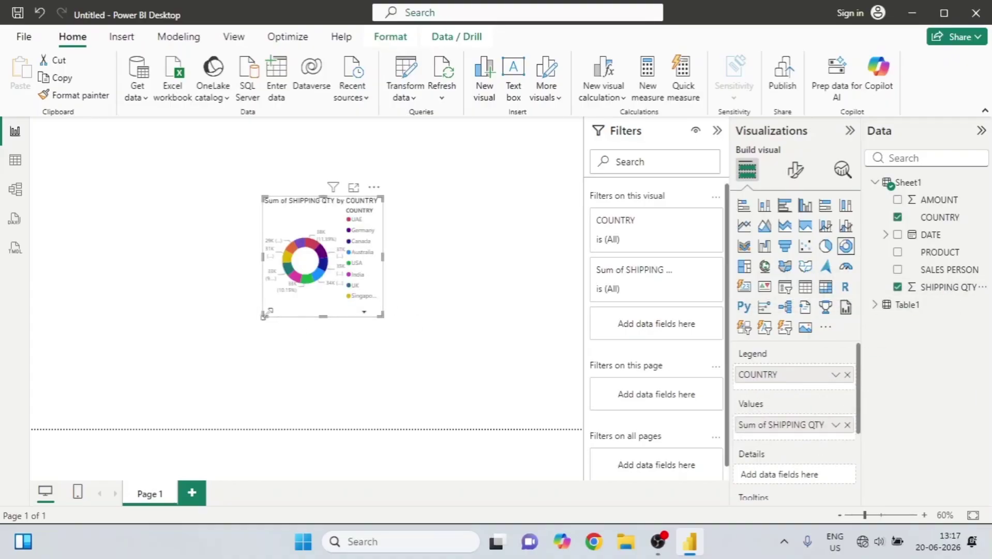
left_click_drag(265, 315, 163, 351)
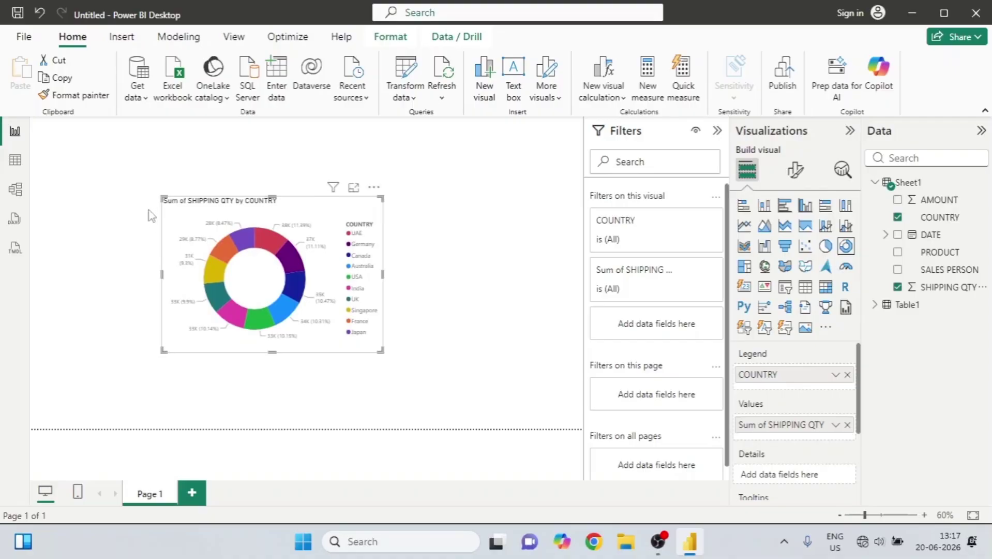
left_click_drag(158, 193, 145, 151)
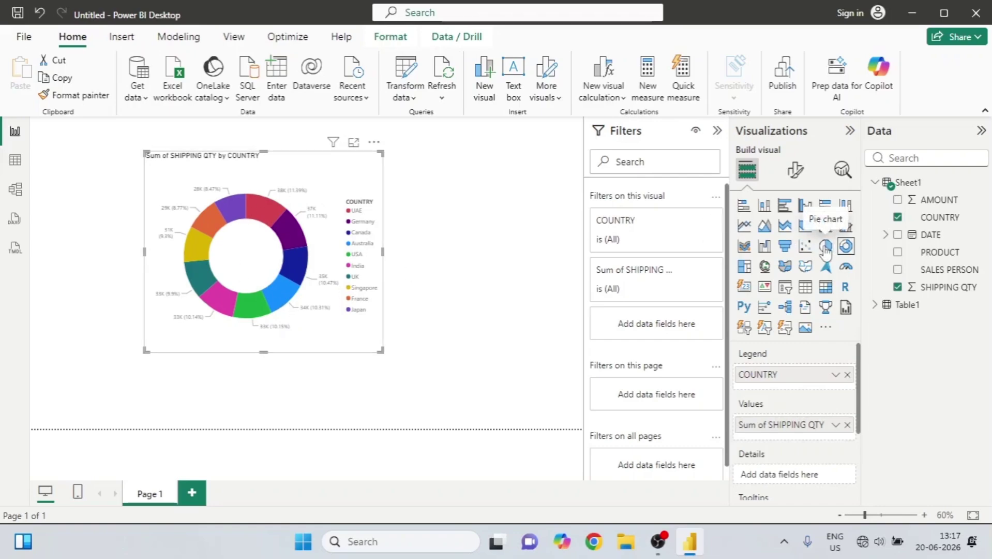
Convert the donut chart to a pie chart of PRODUCT count by COUNTRY, place it in the page's upper-right corner, and collapse the filters pane
left_click(825, 247)
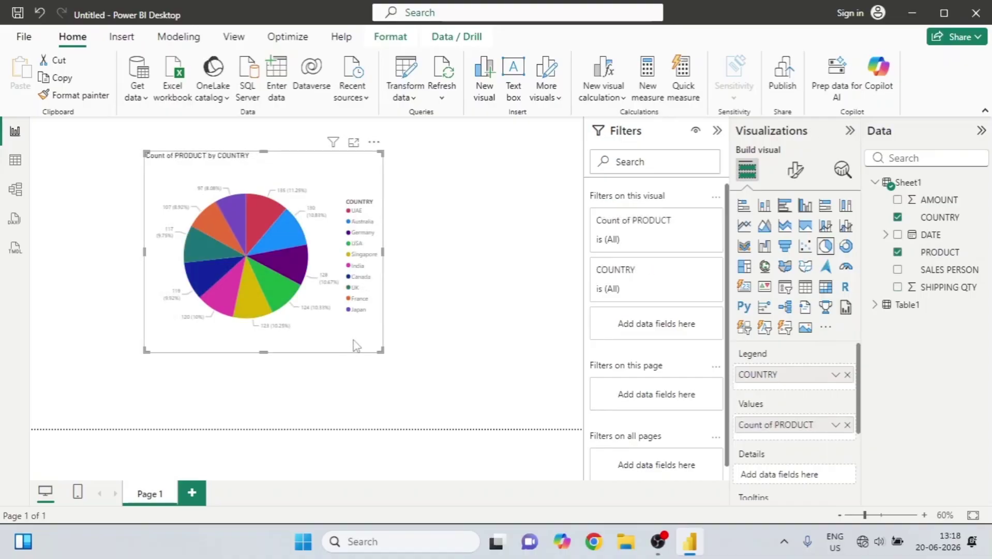
left_click_drag(354, 345, 553, 314)
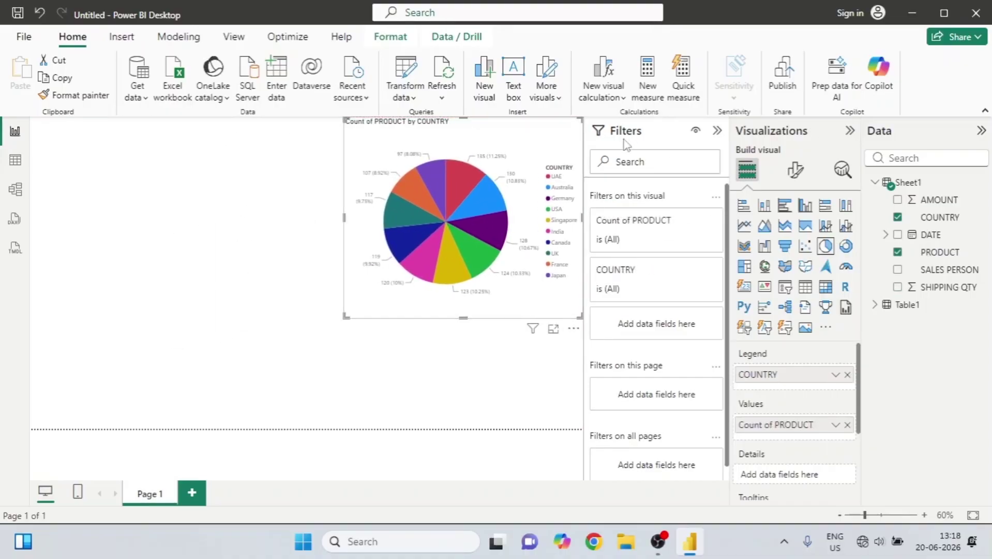
left_click(717, 131)
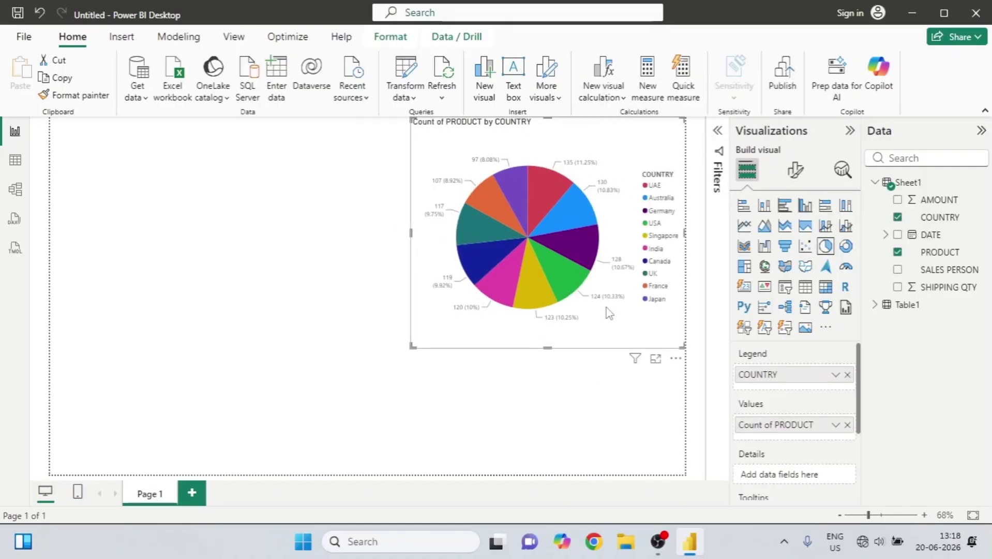
left_click(636, 422)
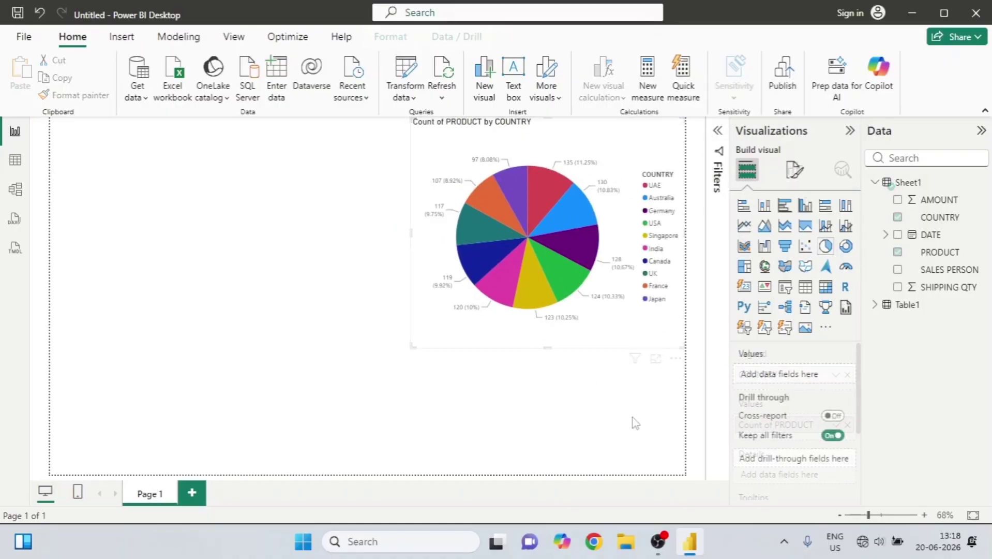
Add a stacked bar chart to the empty left half of the page with SALES PERSON on the Y-axis and SHIPPING QTY on the X-axis
left_click(743, 205)
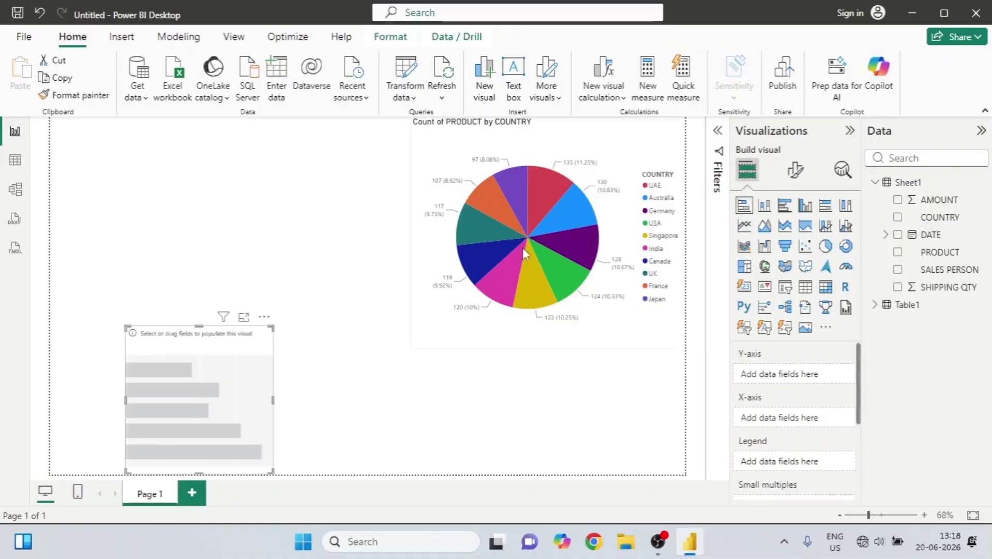
left_click_drag(232, 401, 272, 282)
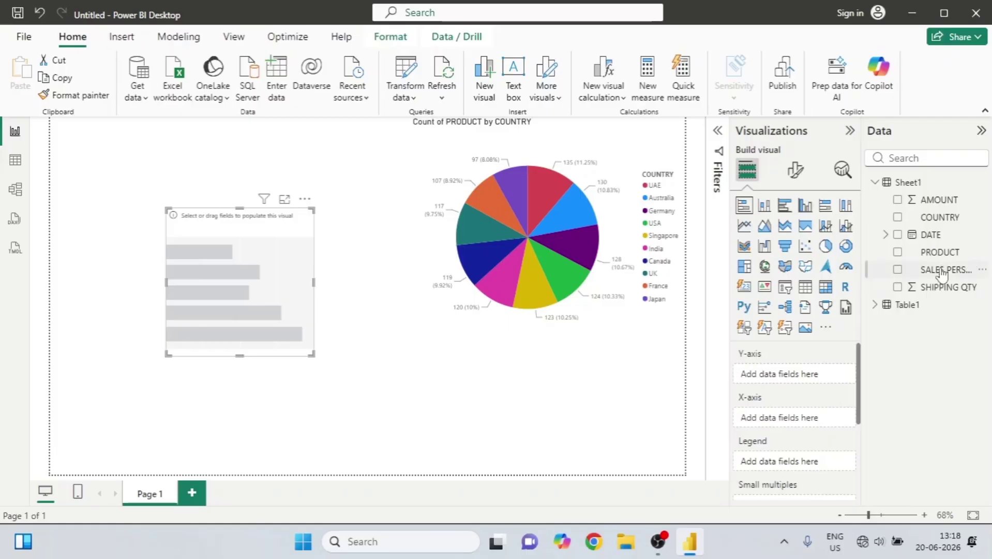
left_click_drag(941, 269, 819, 374)
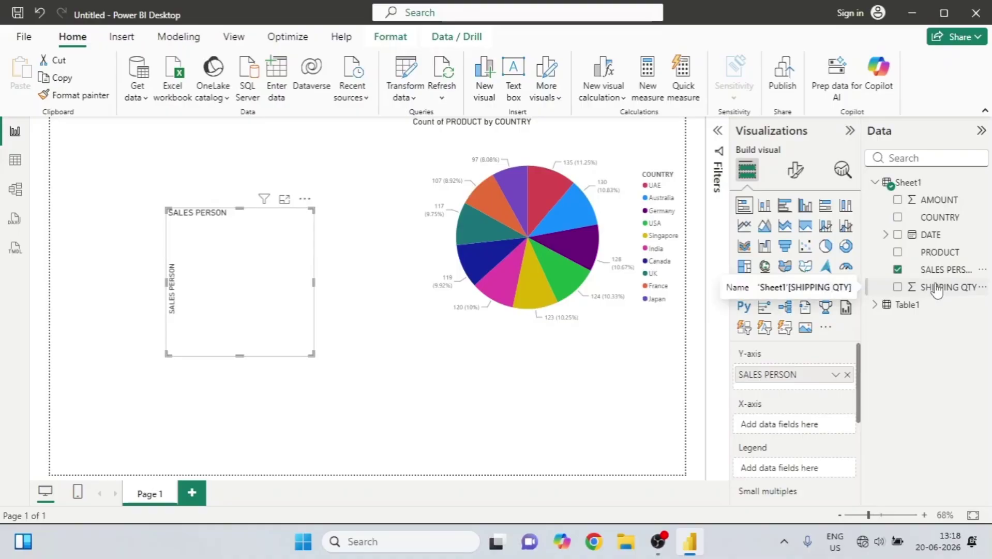
left_click_drag(936, 289, 821, 430)
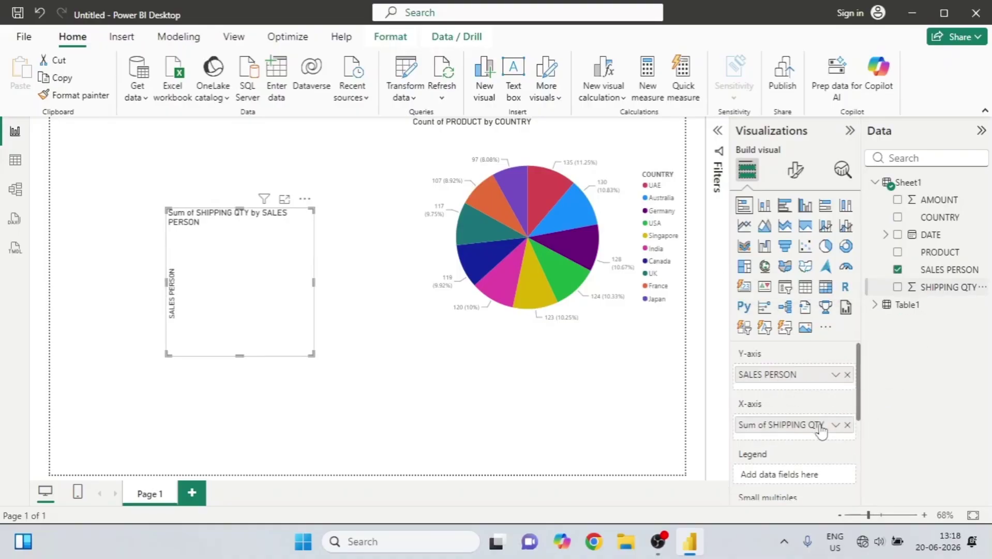
Enlarge the bar chart to nearly the full page height and about half its width, aligned to the page's left edge
left_click_drag(239, 208, 236, 130)
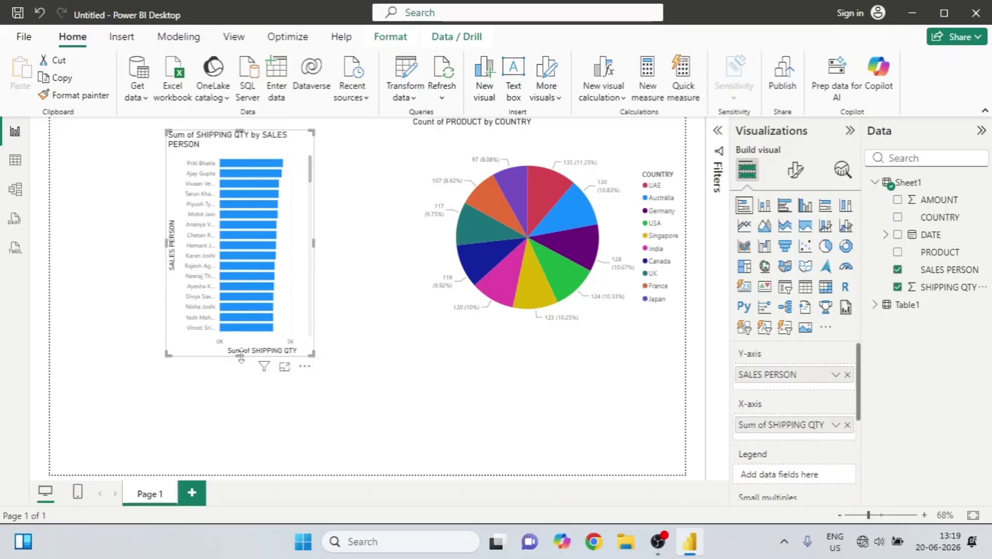
left_click_drag(241, 355, 236, 480)
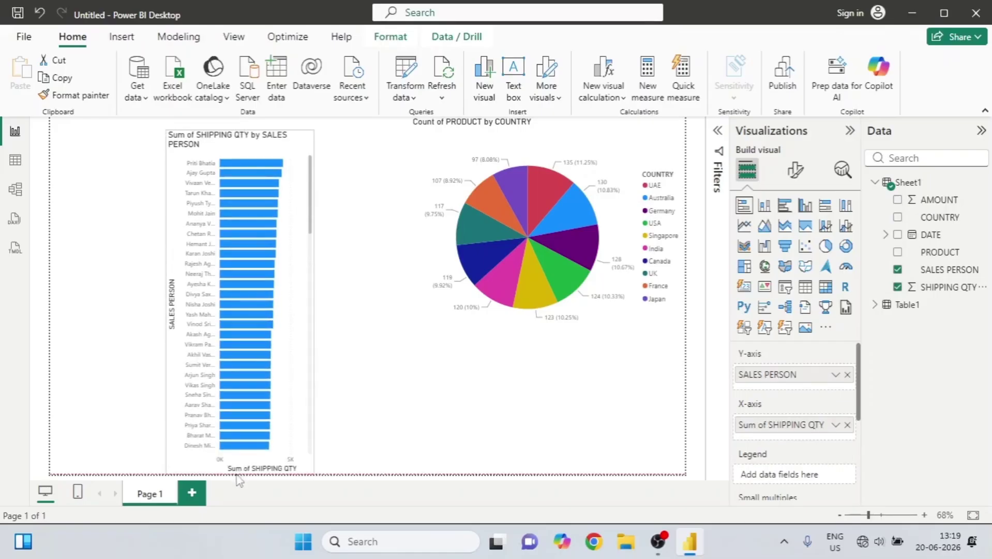
left_click_drag(313, 300, 366, 302)
left_click_drag(167, 301, 133, 301)
left_click_drag(154, 354, 71, 347)
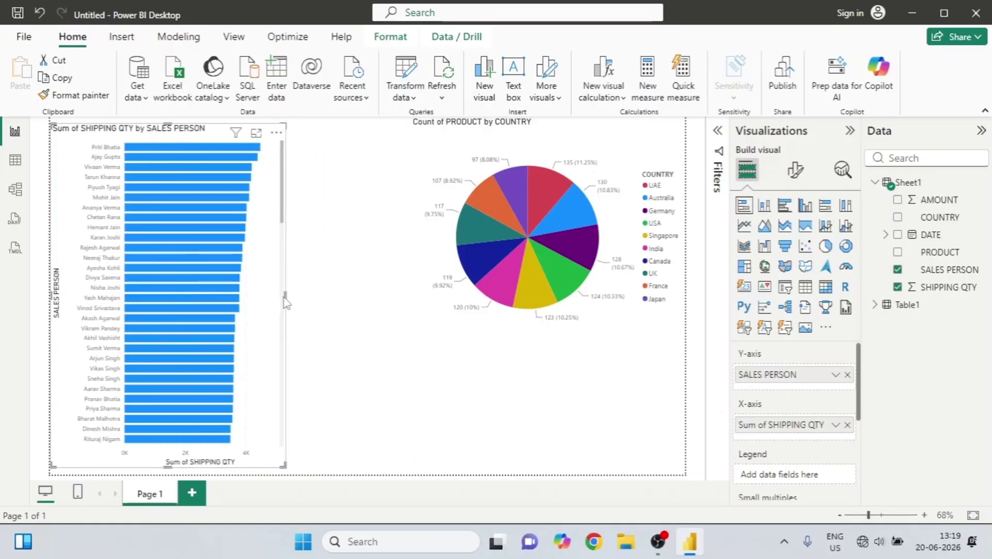
left_click_drag(291, 298, 356, 298)
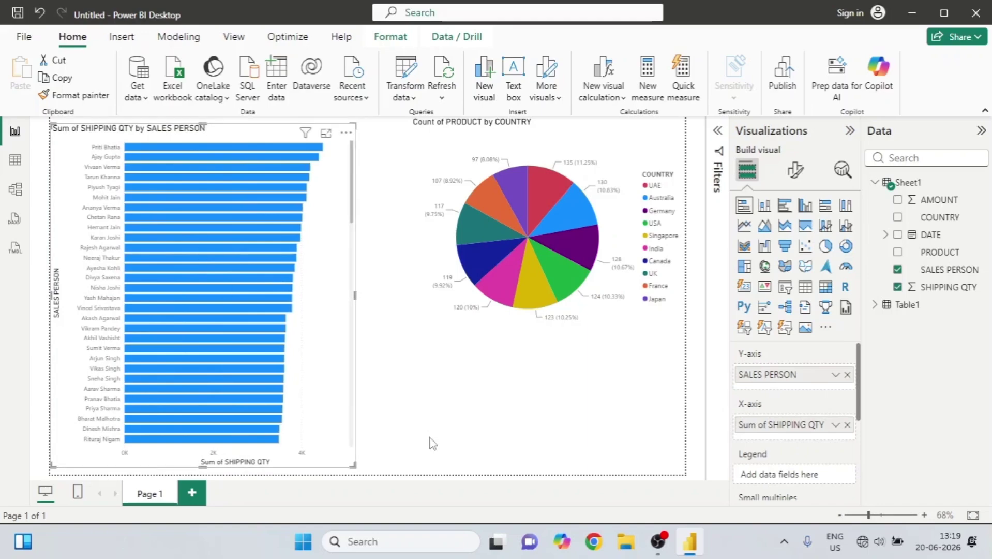
Change the bar color of the shipping quantity chart to red and deselect the chart
left_click(796, 173)
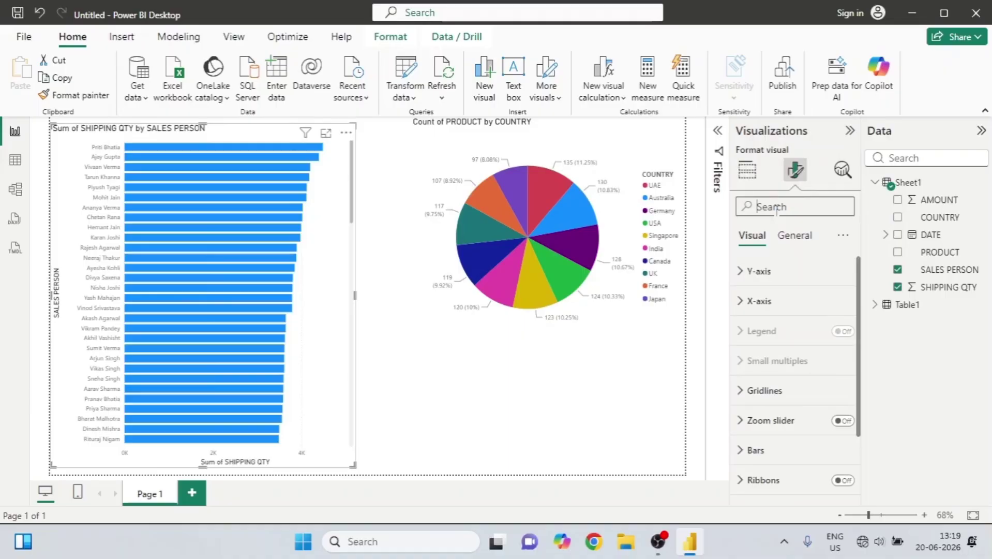
type("color")
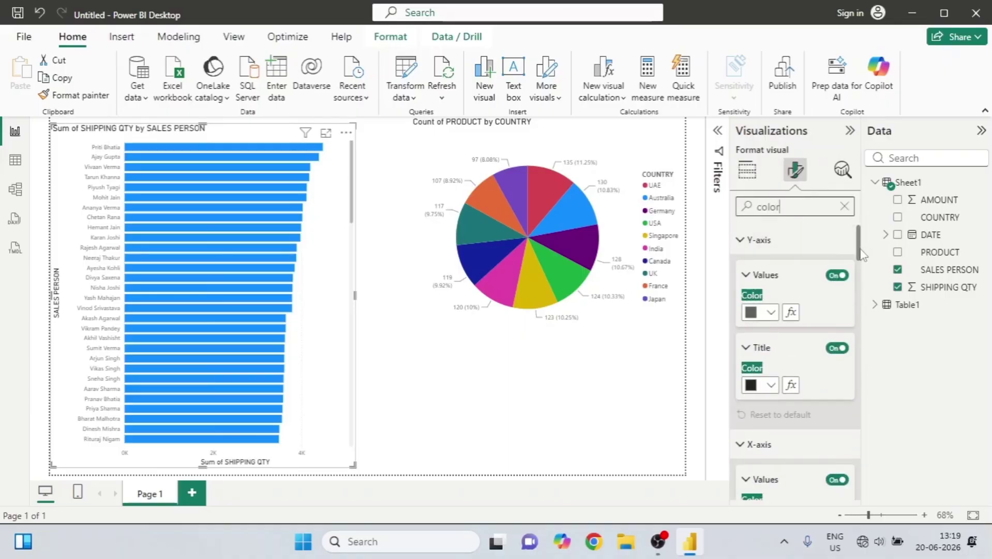
left_click_drag(860, 254, 858, 455)
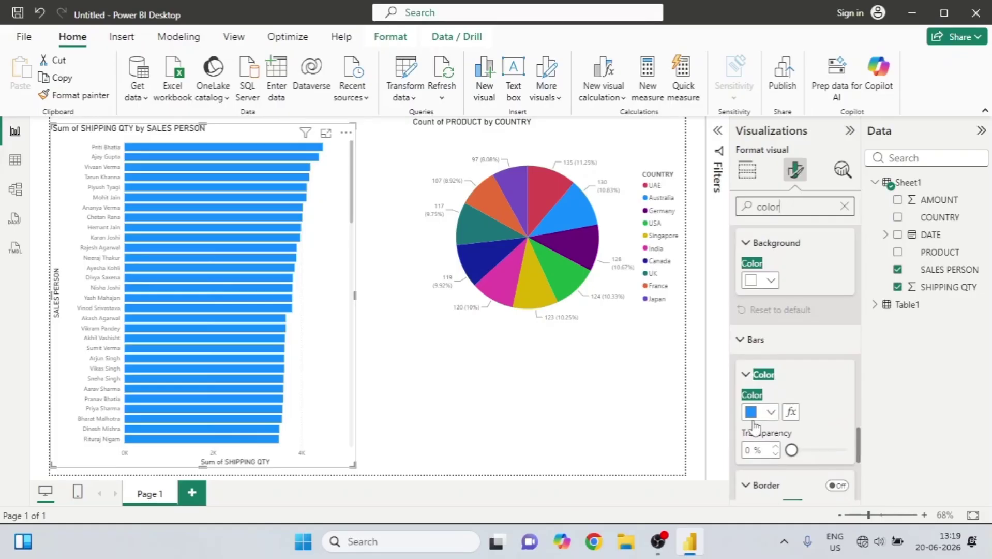
left_click(770, 412)
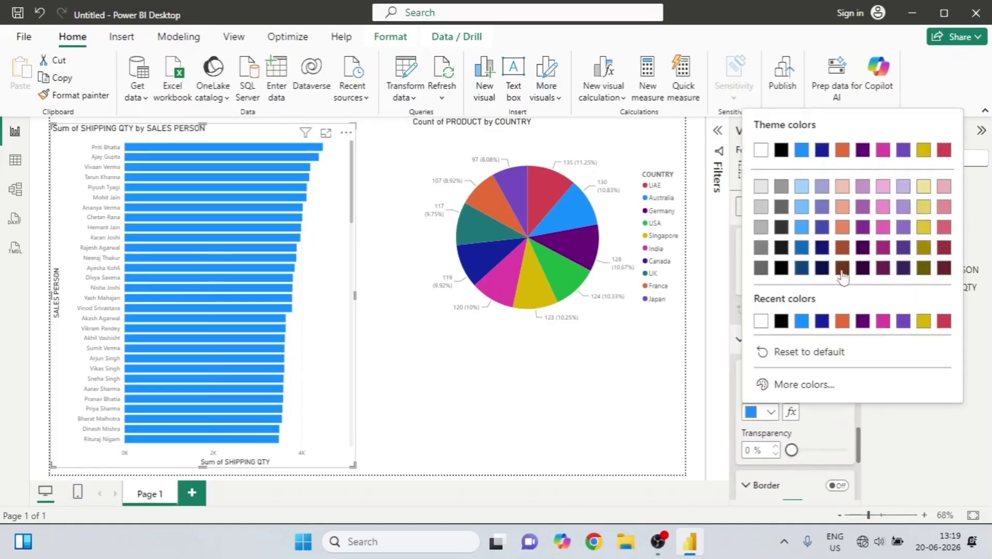
left_click(943, 321)
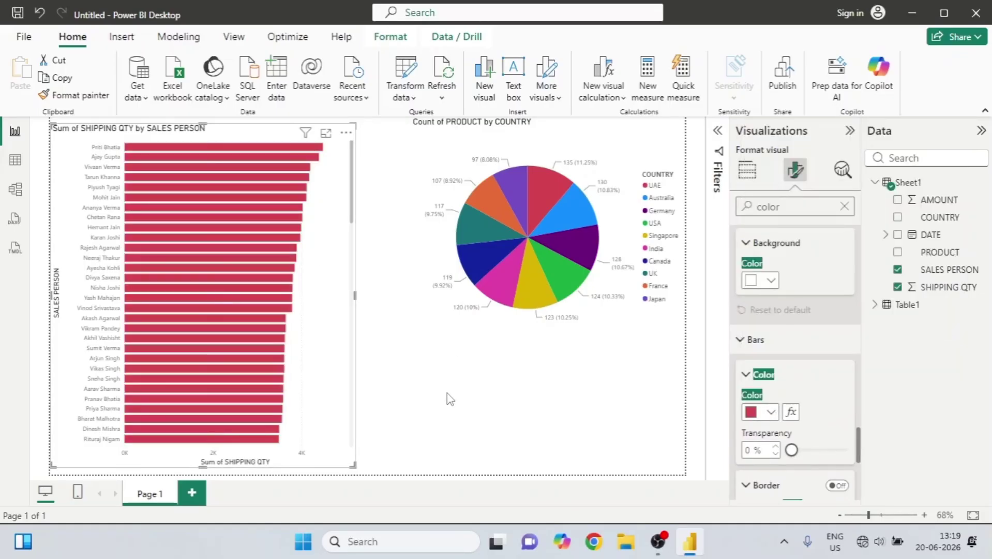
left_click_drag(354, 223, 338, 191)
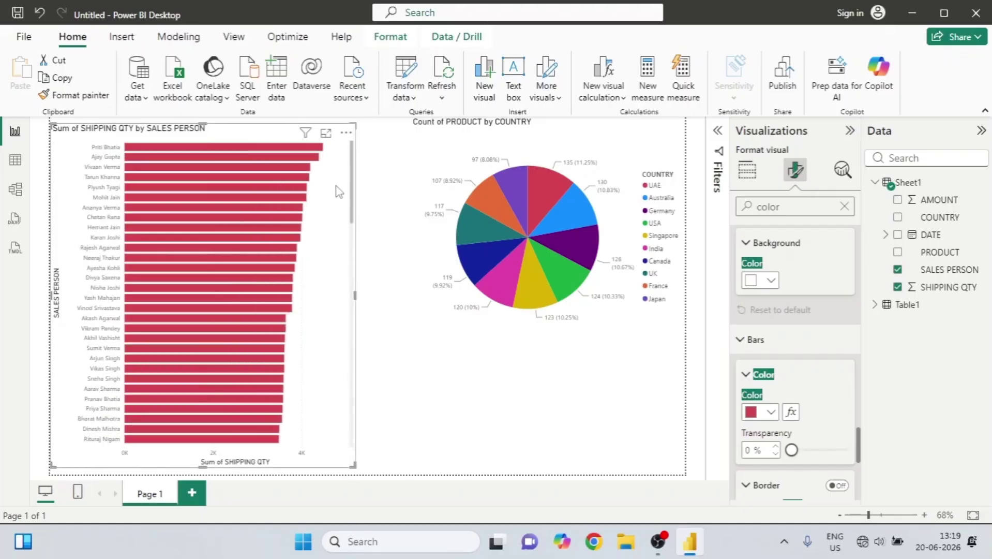
left_click(367, 250)
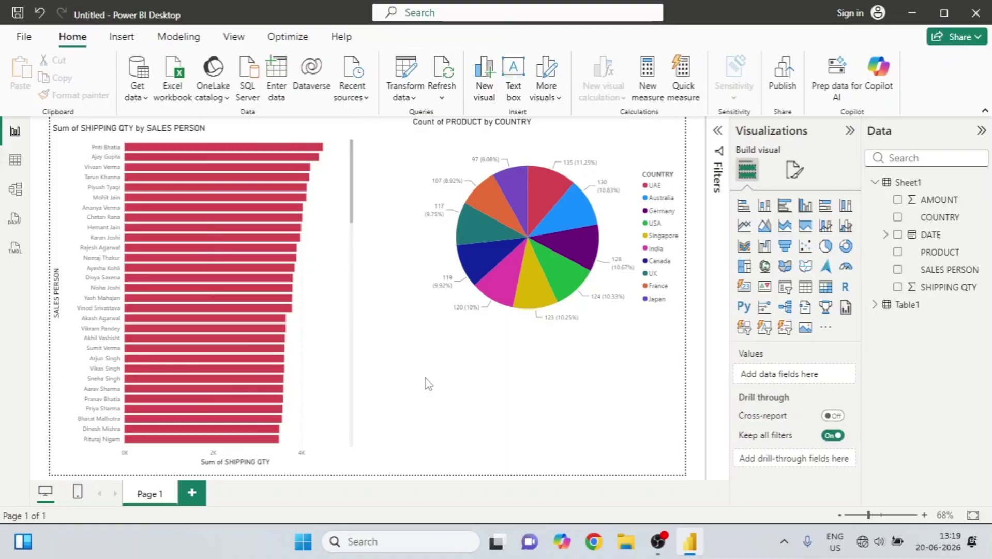
Add a line chart below the pie chart with DATE on the X-axis and AMOUNT on the Y-axis, expanded down to month level
left_click(744, 229)
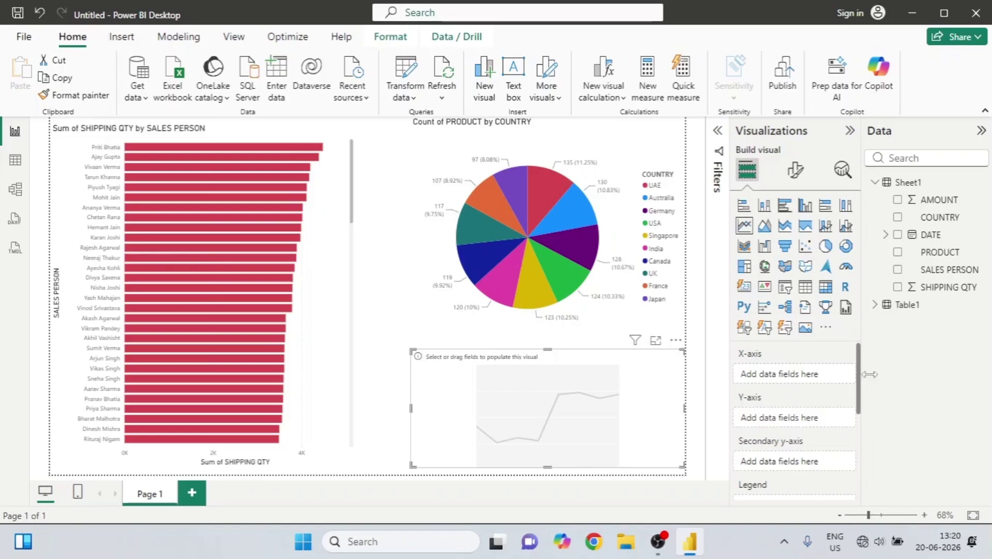
left_click_drag(930, 234, 804, 383)
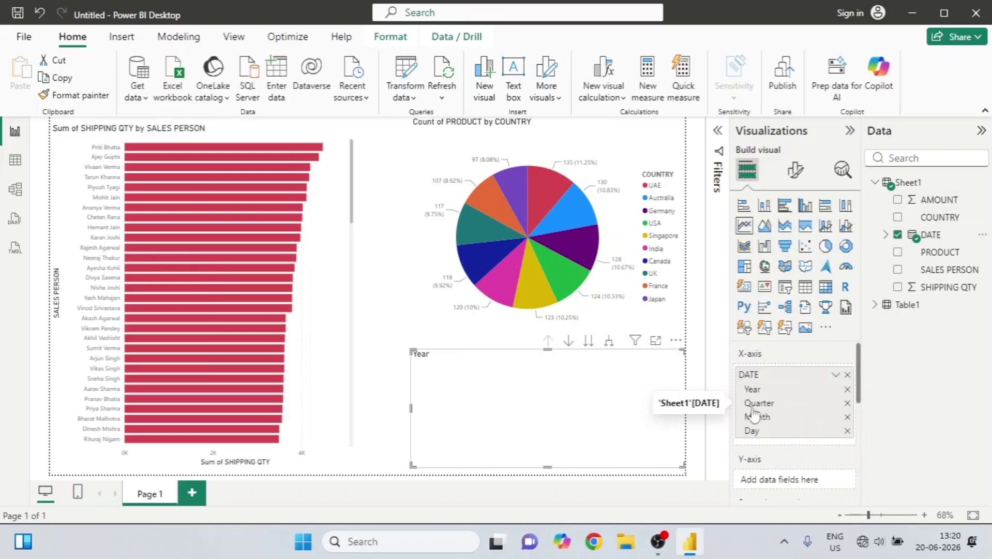
left_click_drag(859, 404, 861, 428)
left_click_drag(953, 200, 824, 399)
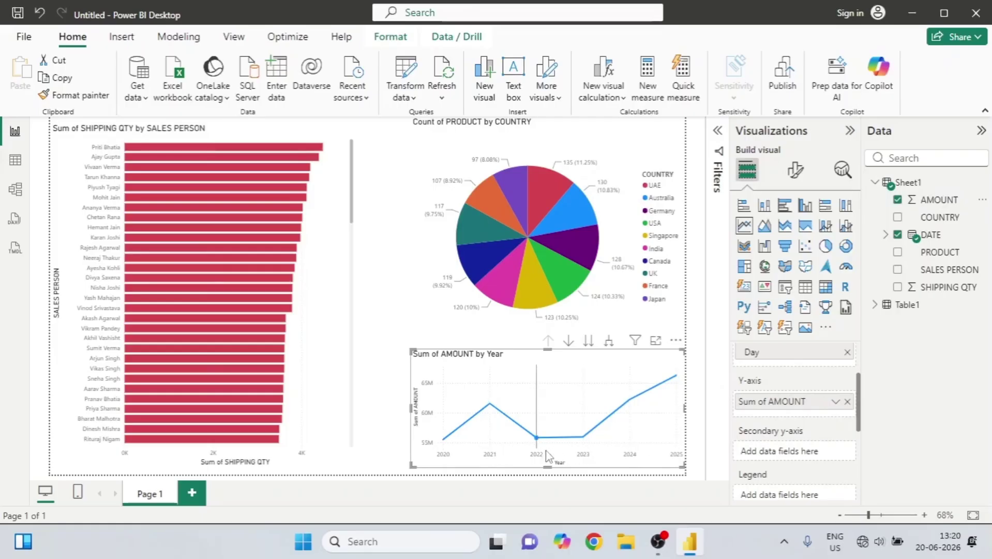
left_click(609, 342)
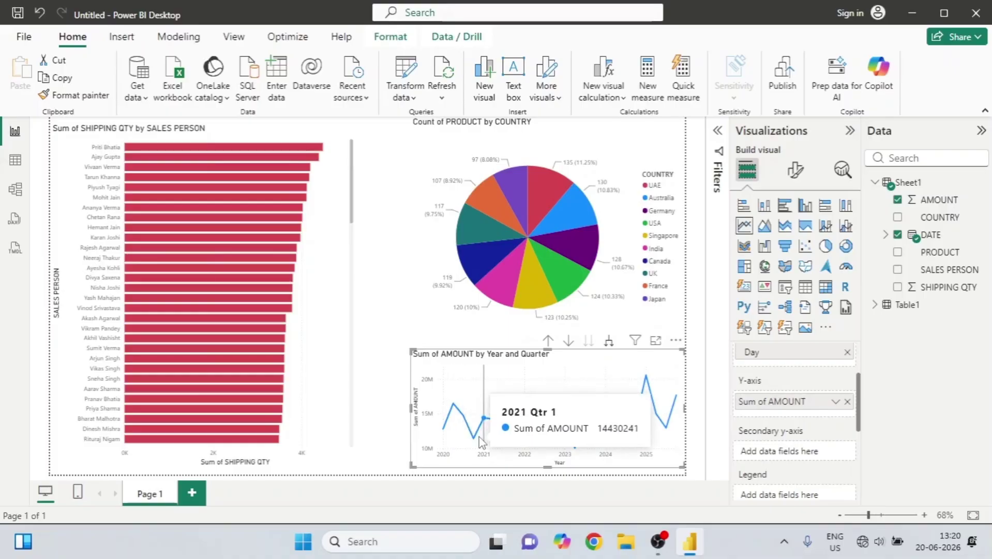
left_click(608, 341)
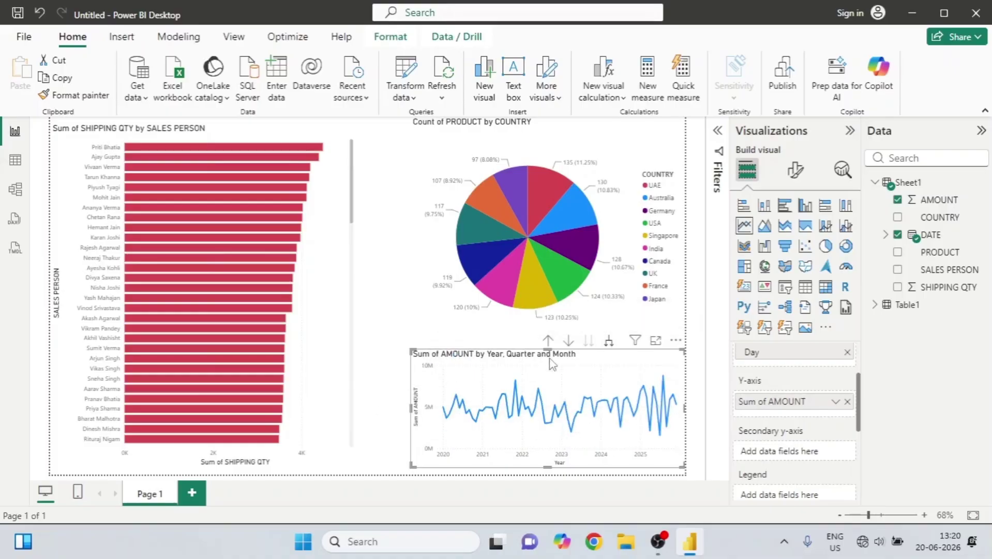
mouse_move(455, 428)
Widen the line chart and the pie chart leftward so both meet the bar chart's right edge
left_click_drag(408, 411, 356, 411)
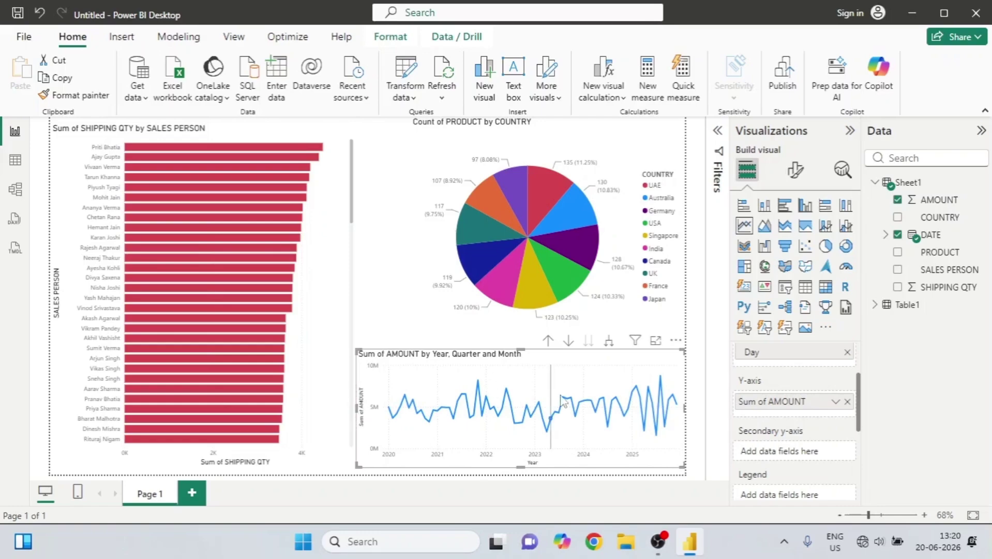
left_click(441, 276)
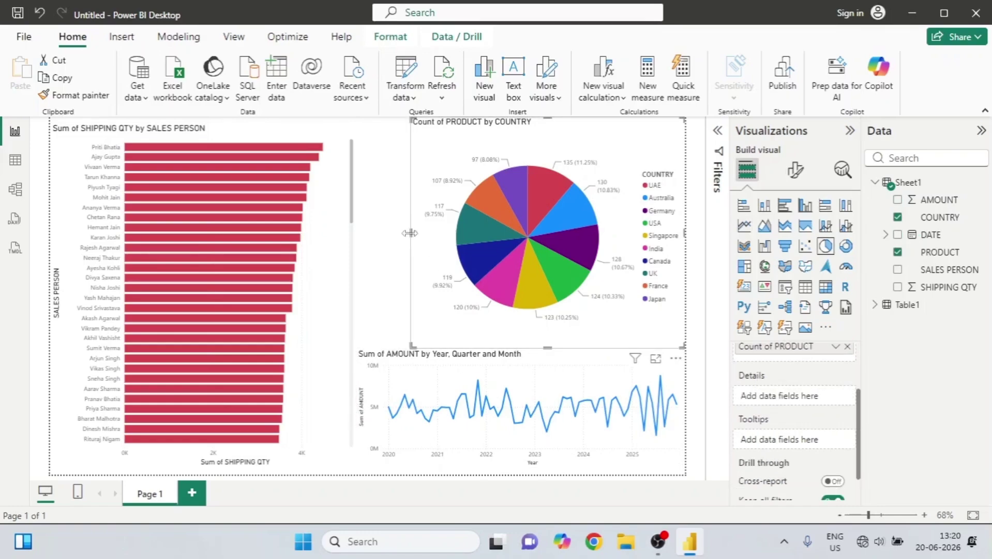
left_click_drag(413, 235, 356, 237)
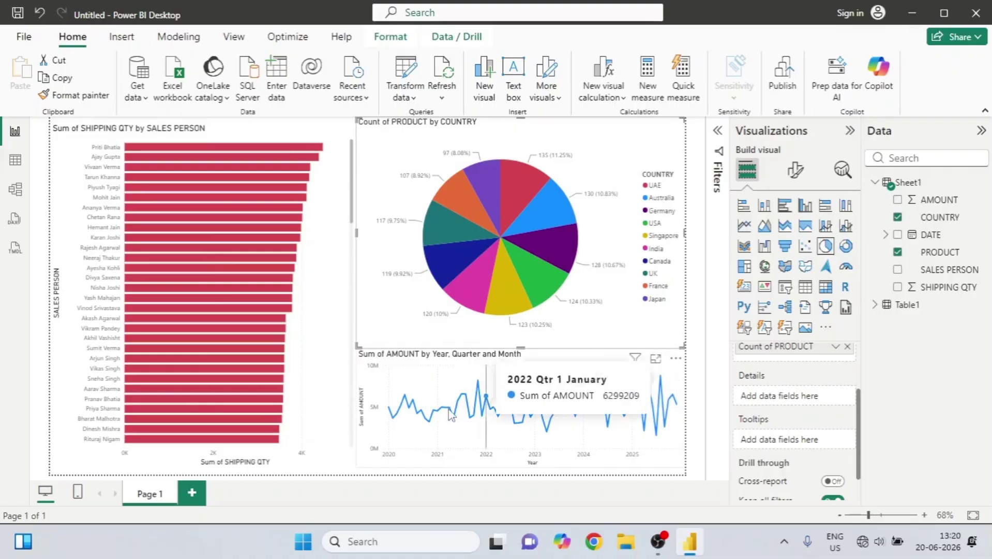
Change the line color of the AMOUNT line chart to dark purple
left_click(376, 388)
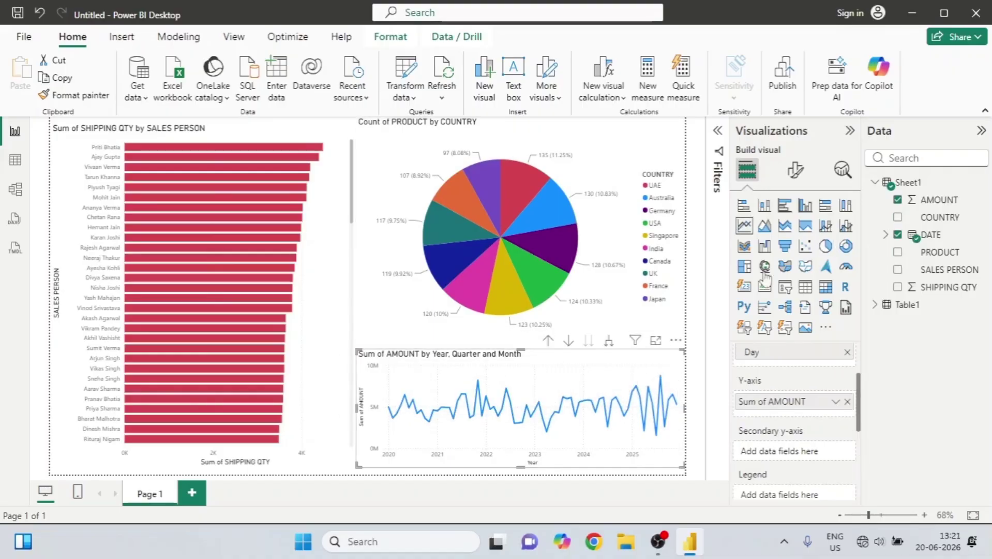
left_click(799, 176)
left_click(781, 210)
type("c")
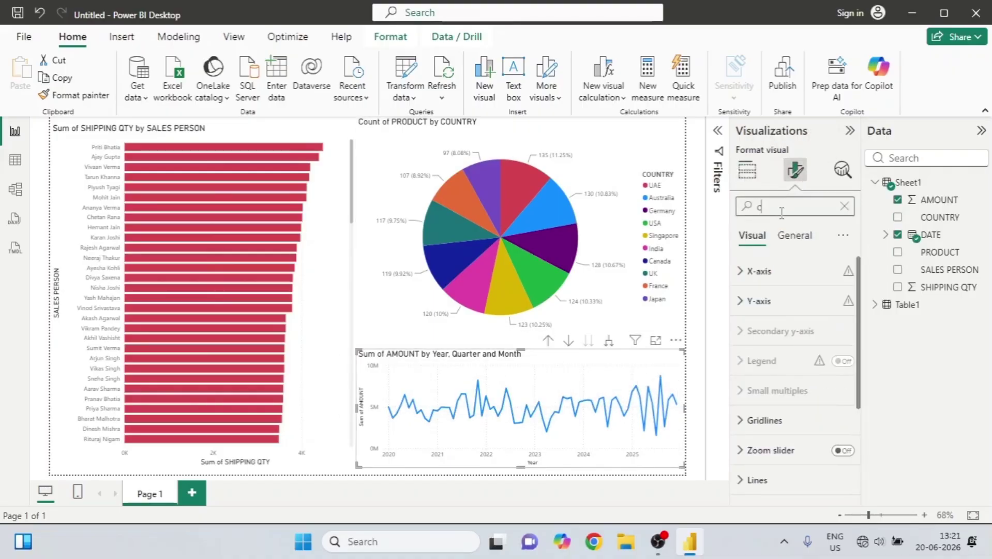
type("olor")
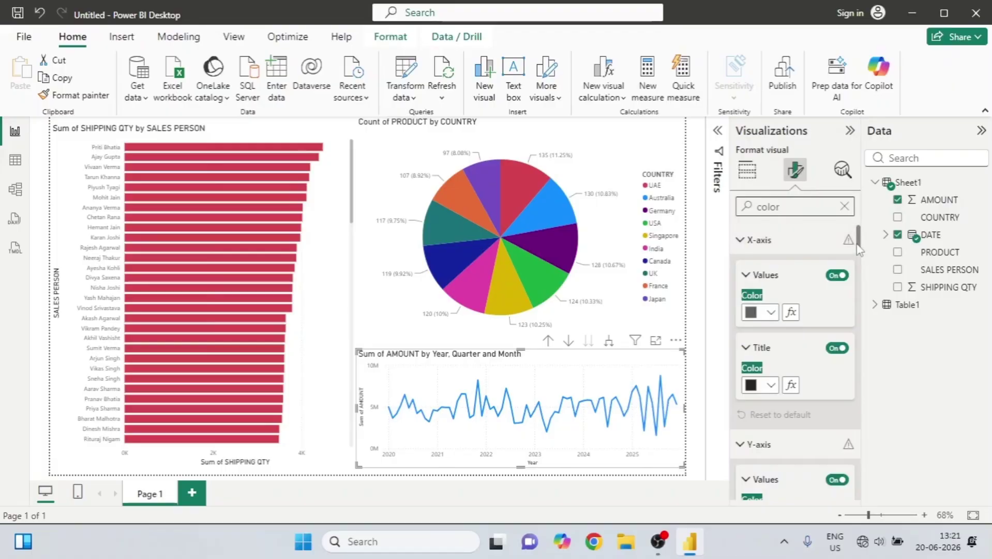
scroll(860, 283, "down", 3)
left_click_drag(861, 284, 863, 439)
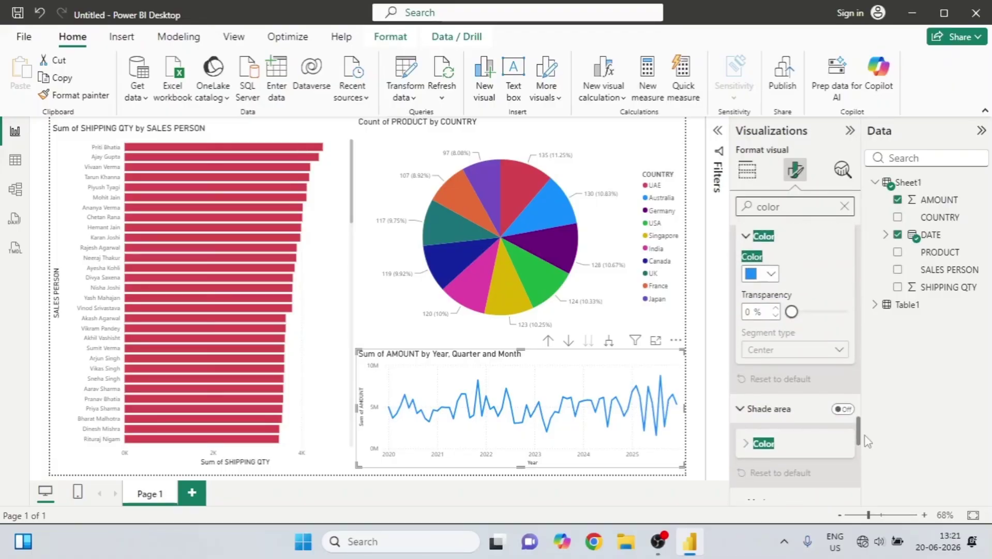
left_click(771, 274)
left_click(884, 215)
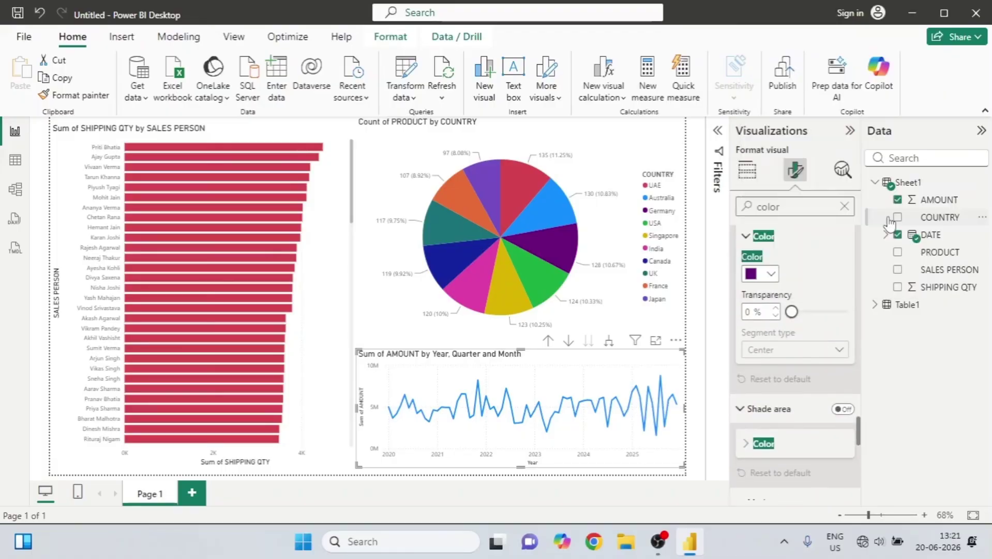
Browse further down the bar chart's sales persons, and cross-highlight the report by the Canada and India pie slices, clearing each selection
left_click(351, 322)
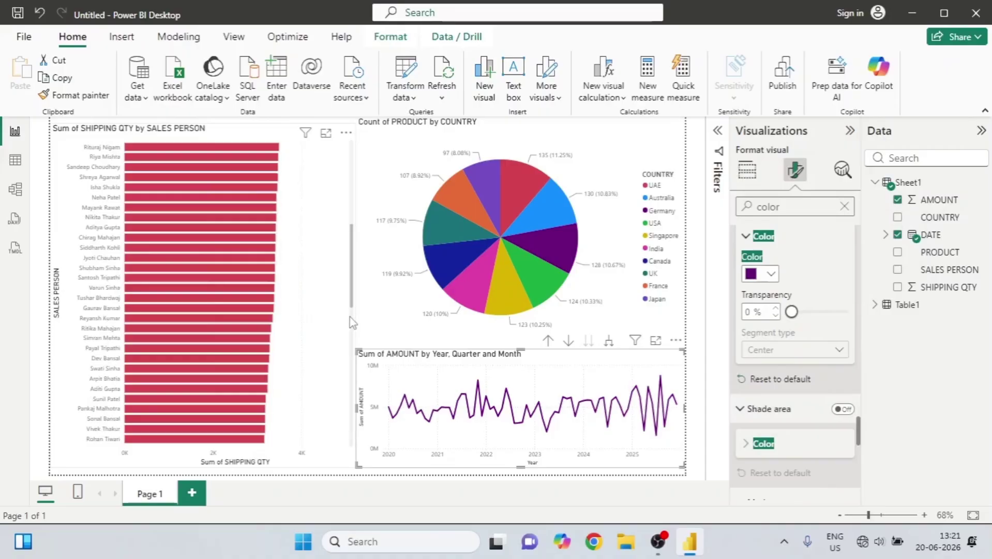
left_click(449, 267)
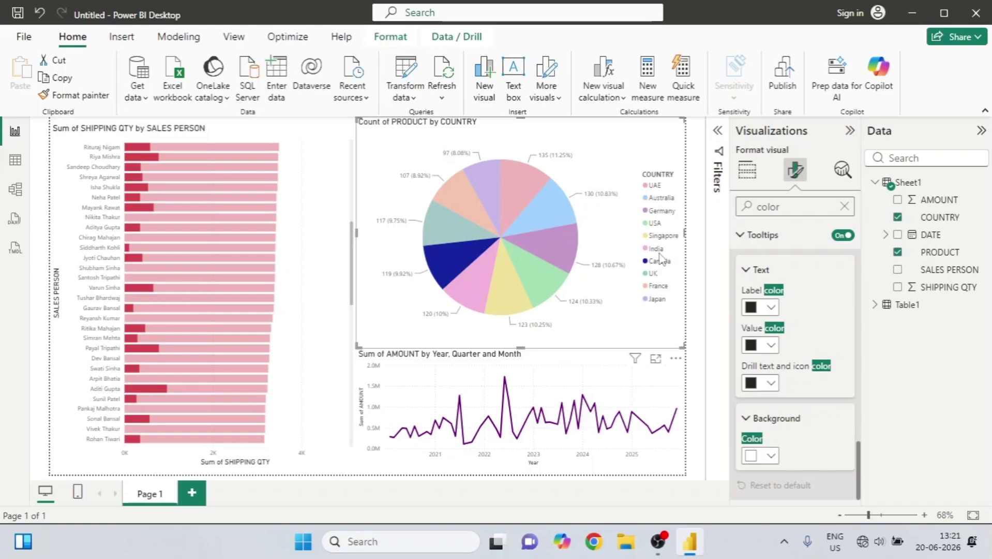
left_click(447, 253)
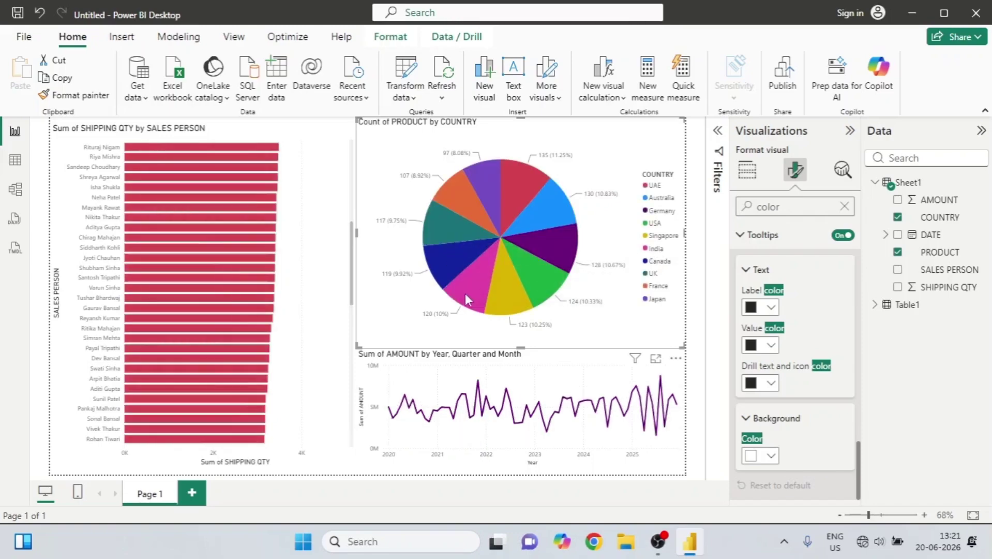
left_click(467, 286)
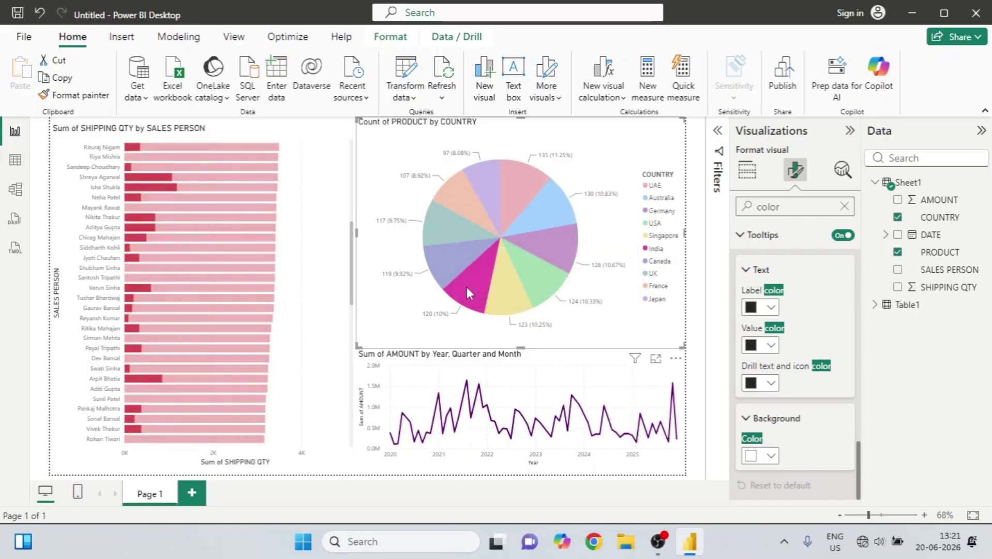
mouse_move(198, 182)
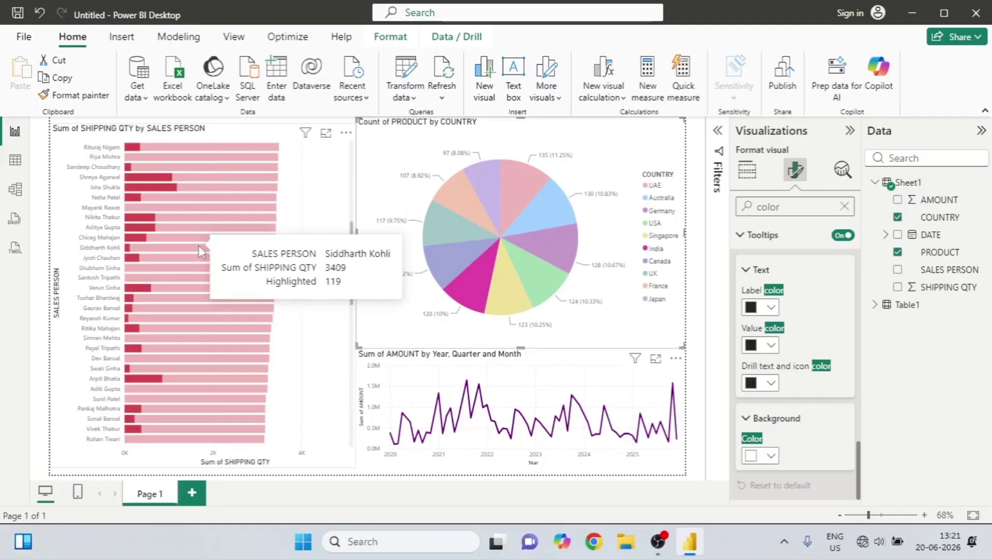
left_click(471, 280)
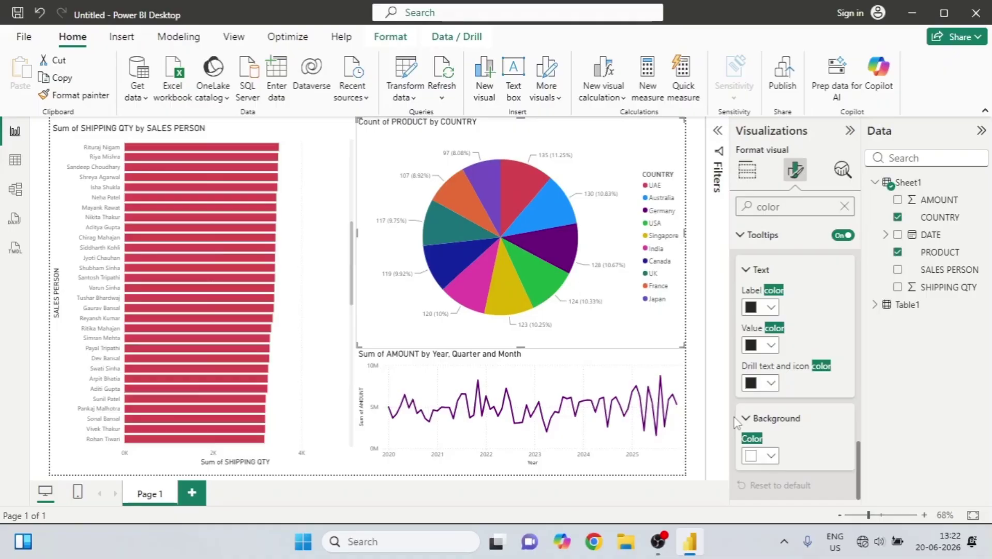
View the page's mobile layout and return to the desktop layout
left_click(78, 491)
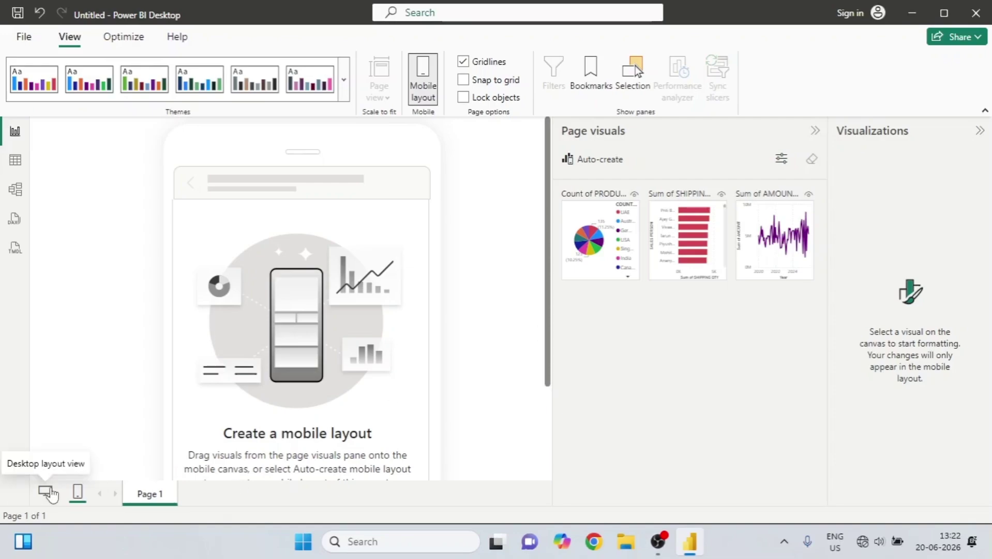
left_click(47, 491)
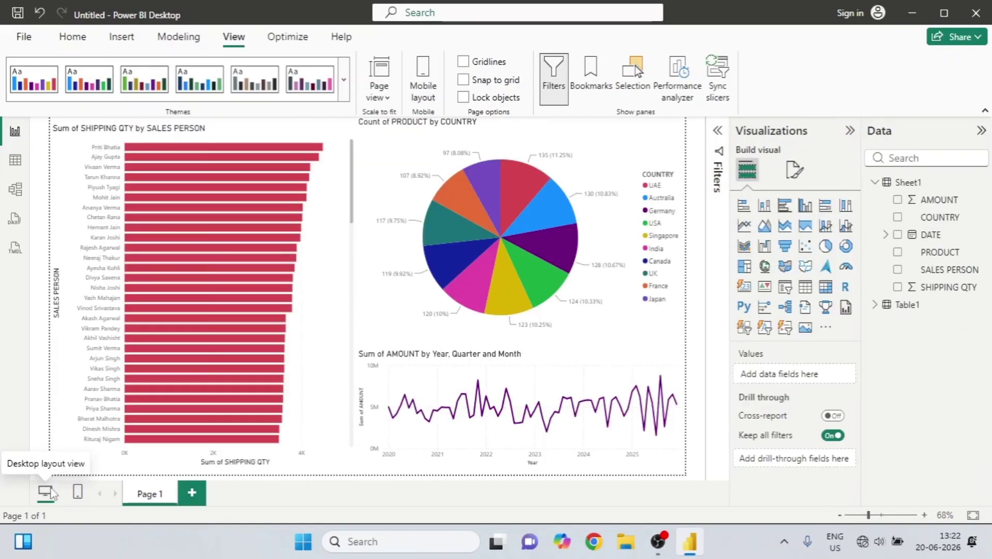